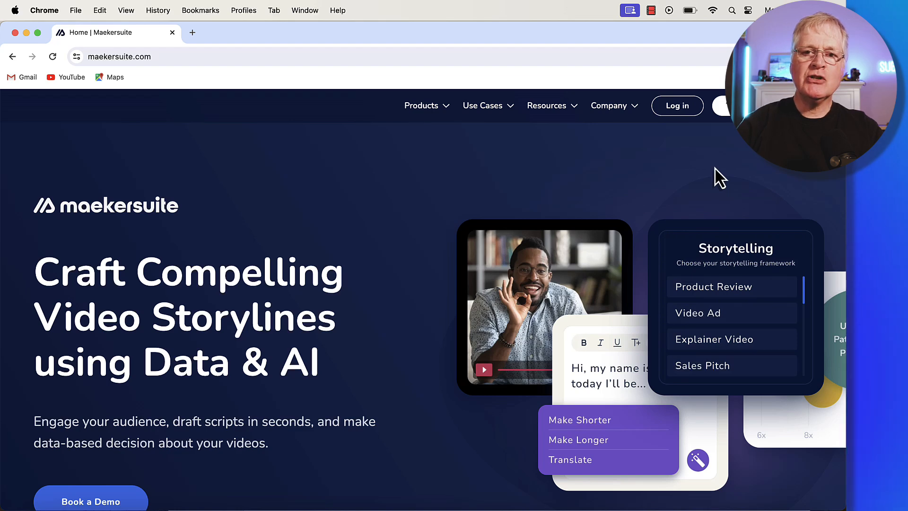
pyautogui.scroll(-1, 719, 177)
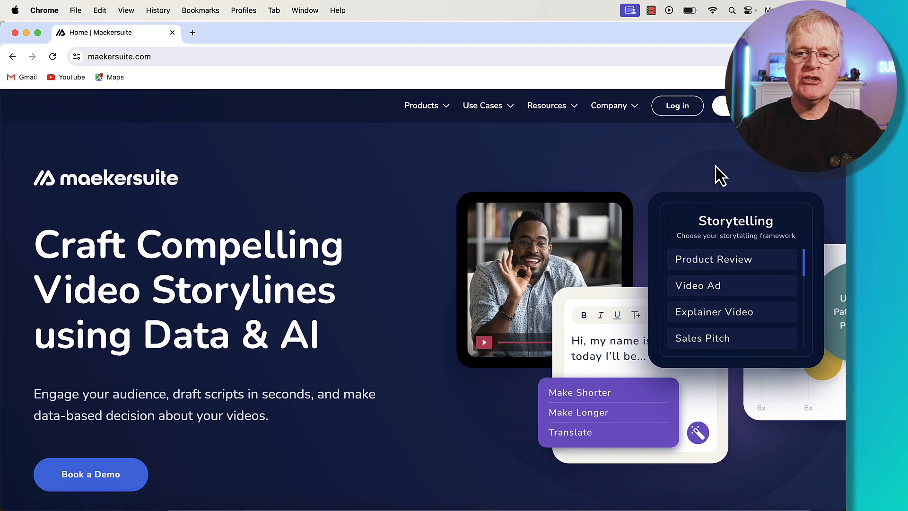
pyautogui.moveTo(426, 105)
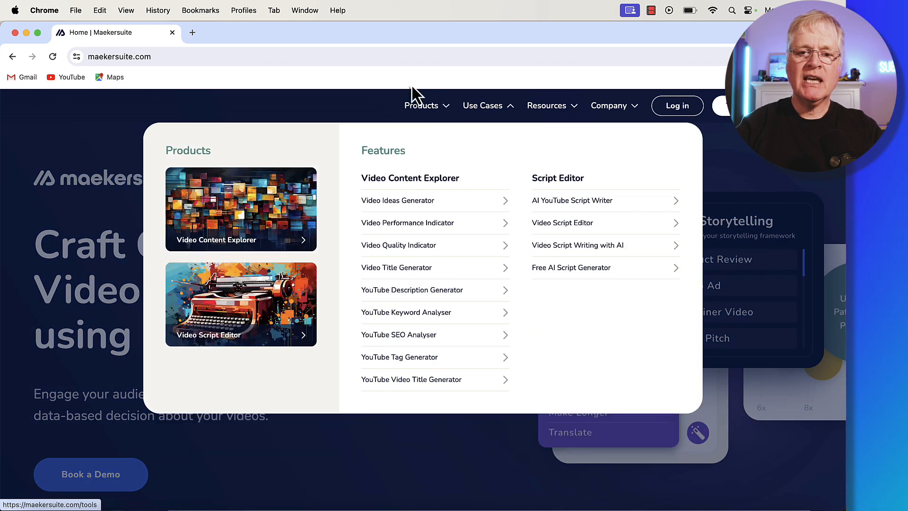
pyautogui.scroll(-5, 439, 340)
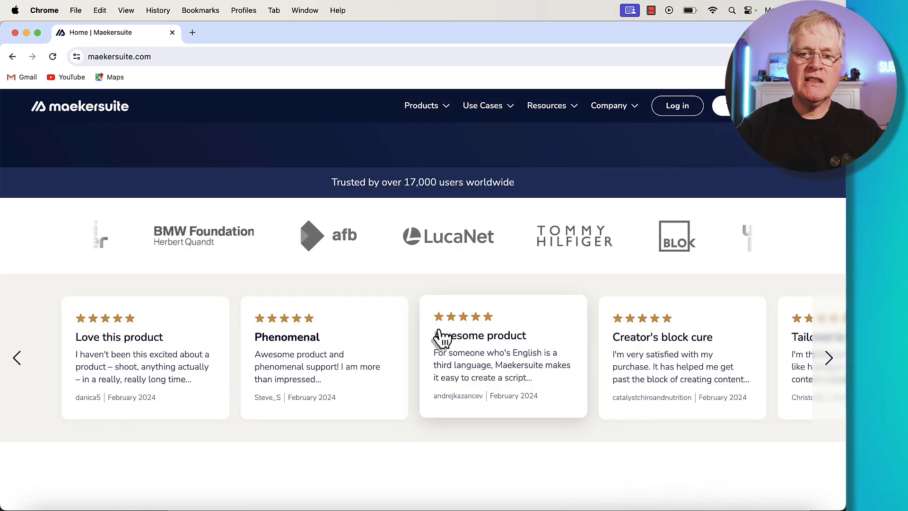
pyautogui.scroll(-2, 441, 340)
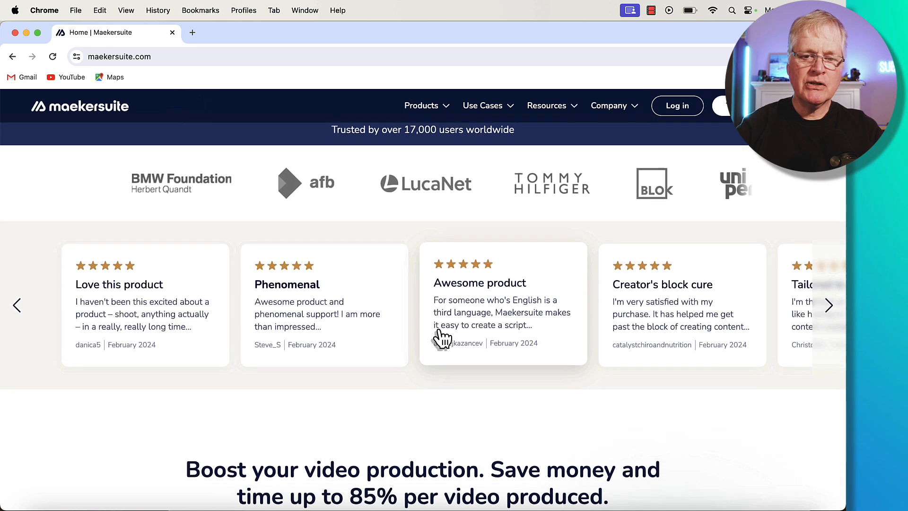
pyautogui.scroll(-1, 441, 339)
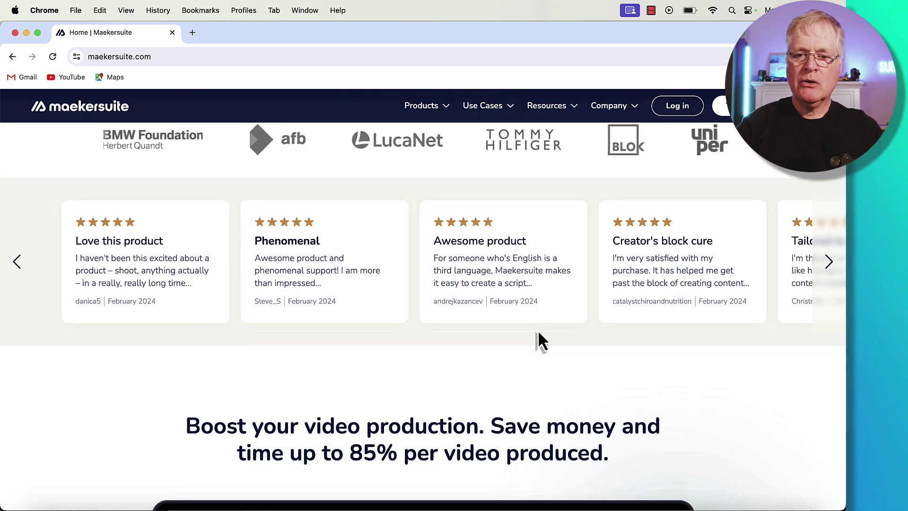
pyautogui.scroll(-3, 538, 341)
pyautogui.scroll(-3, 537, 341)
pyautogui.scroll(-3, 537, 341)
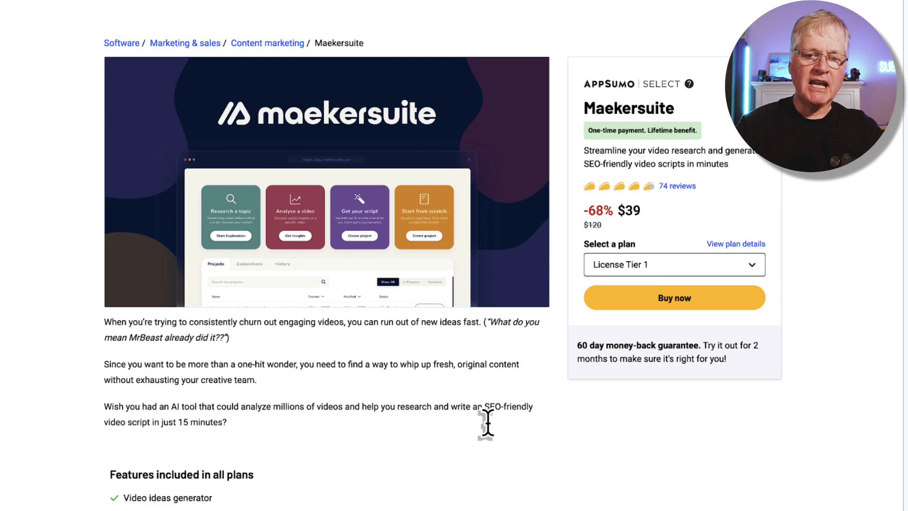
pyautogui.scroll(-4, 486, 424)
pyautogui.scroll(-4, 487, 424)
pyautogui.scroll(-1, 487, 424)
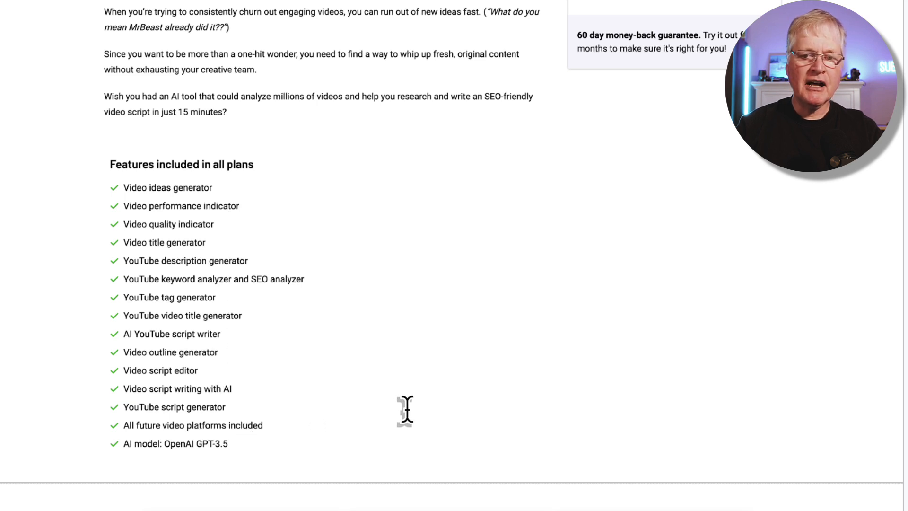
pyautogui.scroll(-3, 407, 410)
pyautogui.scroll(-3, 355, 410)
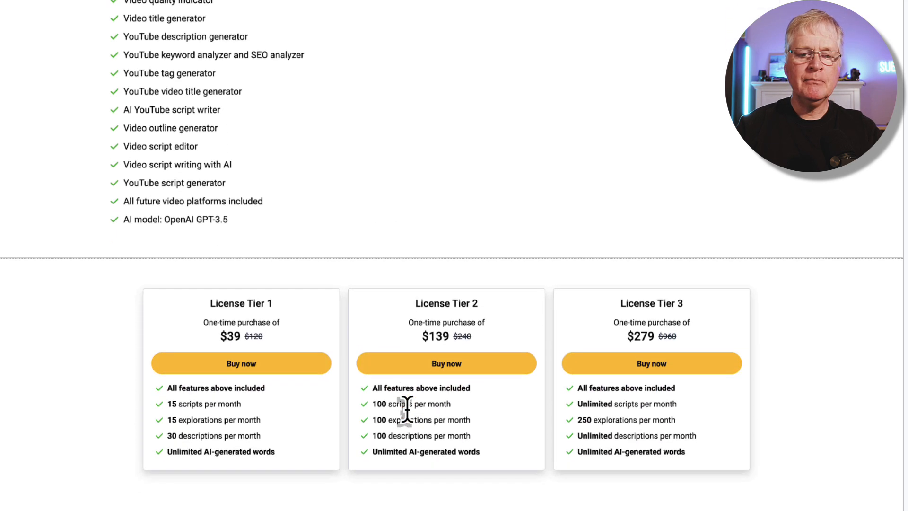
pyautogui.scroll(-3, 294, 411)
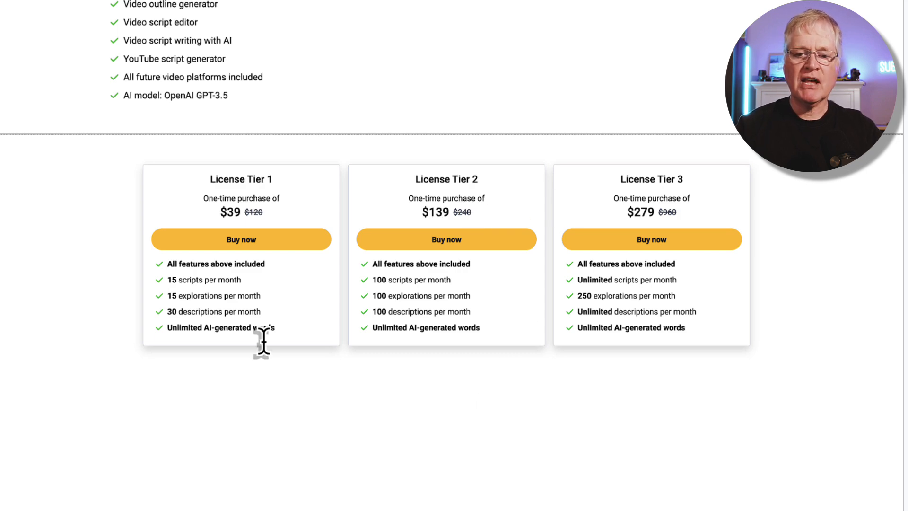
pyautogui.scroll(3, 270, 360)
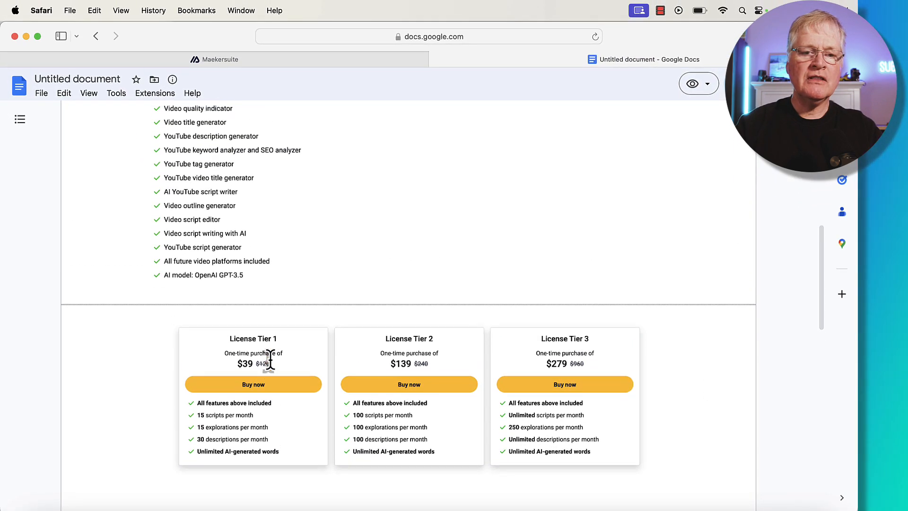
pyautogui.scroll(2, 271, 359)
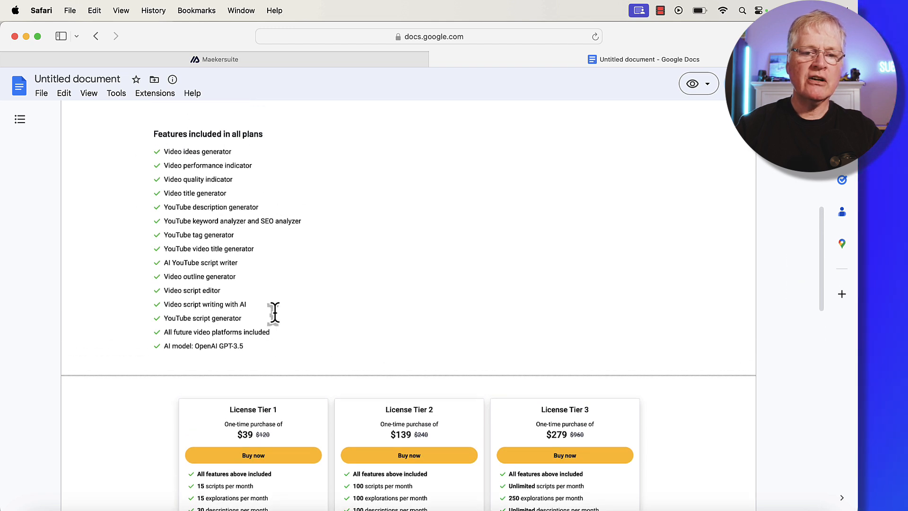
pyautogui.scroll(-3, 434, 310)
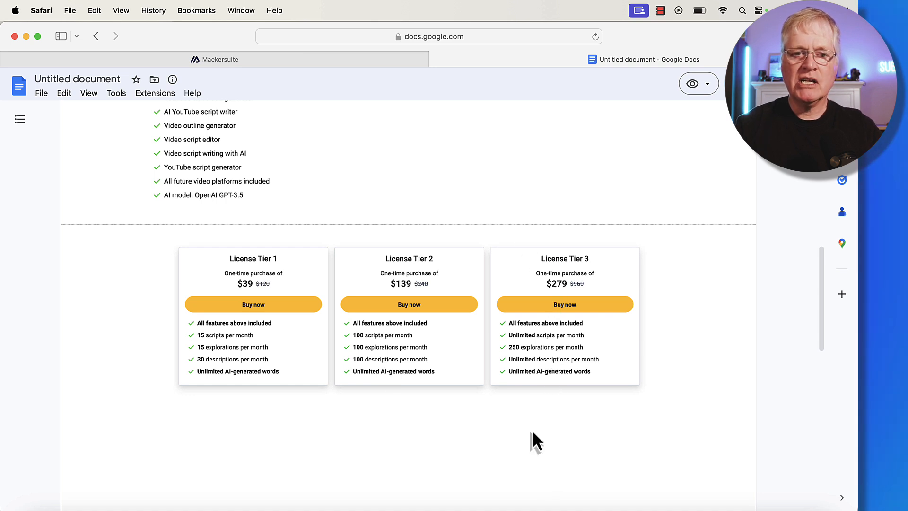
# Switch from the Google Docs notes to the Maekersuite dashboard tab
pyautogui.click(372, 59)
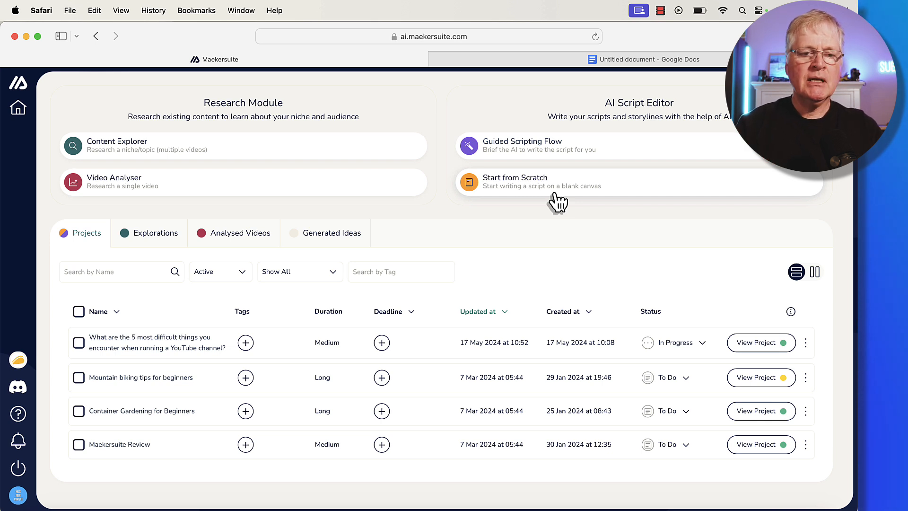
# Show past explorations, then start a new Content Explorer niche research
pyautogui.click(155, 233)
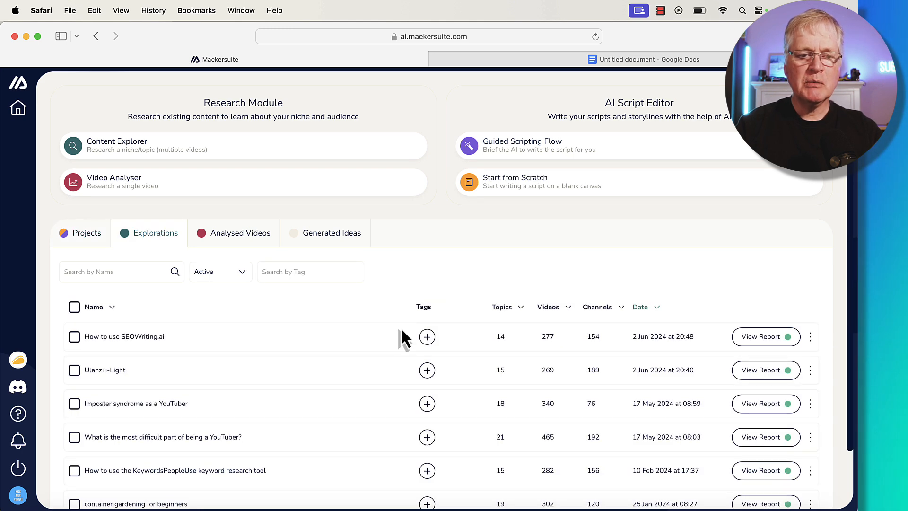
pyautogui.scroll(-2, 358, 410)
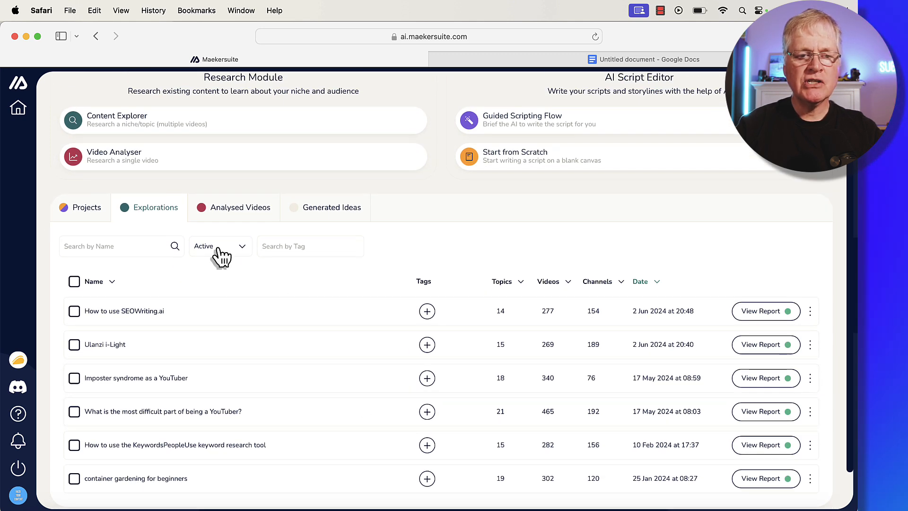
pyautogui.scroll(2, 283, 285)
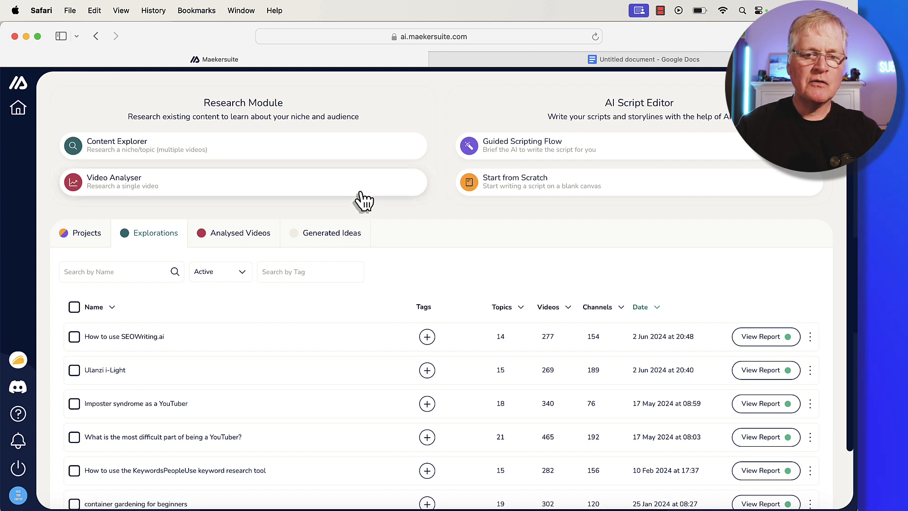
pyautogui.click(325, 146)
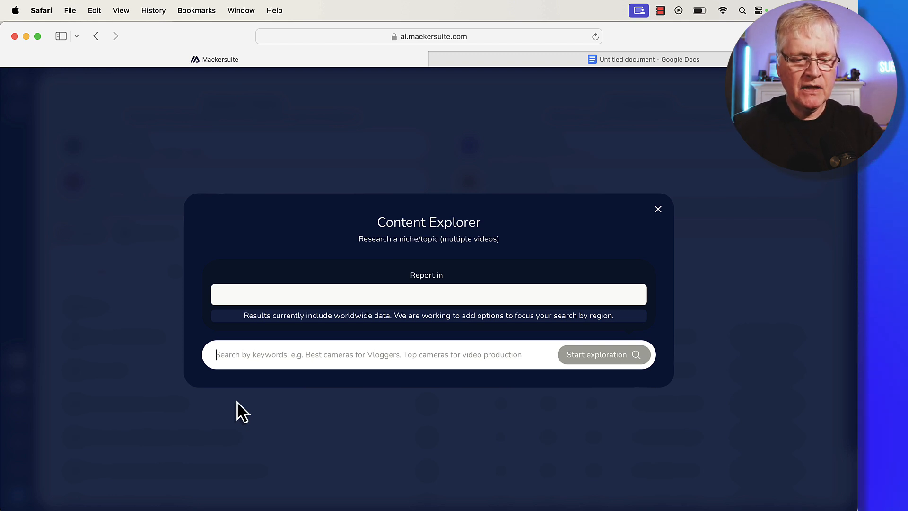
pyautogui.write('How to start a podcast')
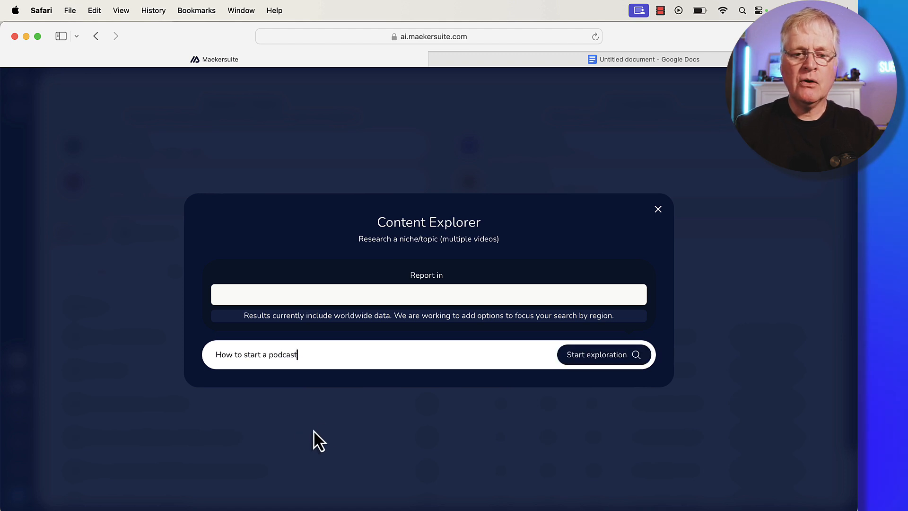
# Start the 'How to start a podcast' exploration, go home, and view the YouTuber-difficulties report
pyautogui.click(613, 358)
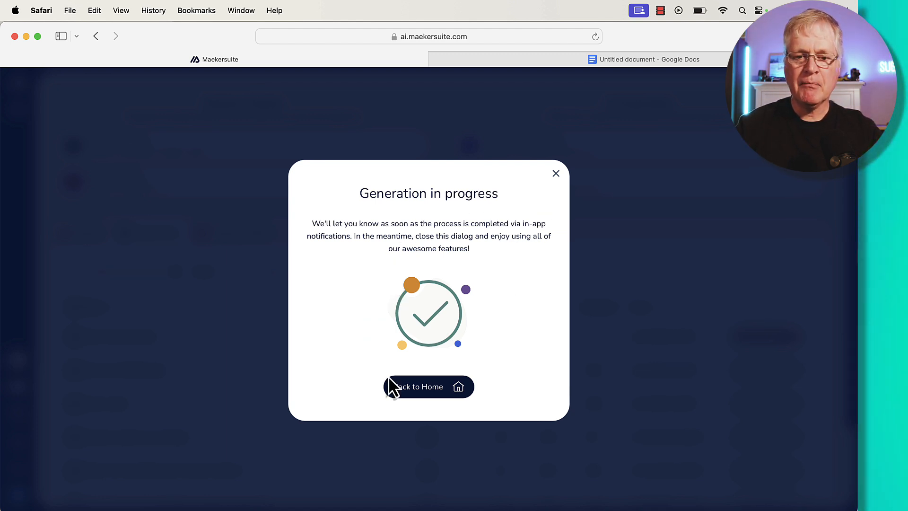
pyautogui.click(412, 392)
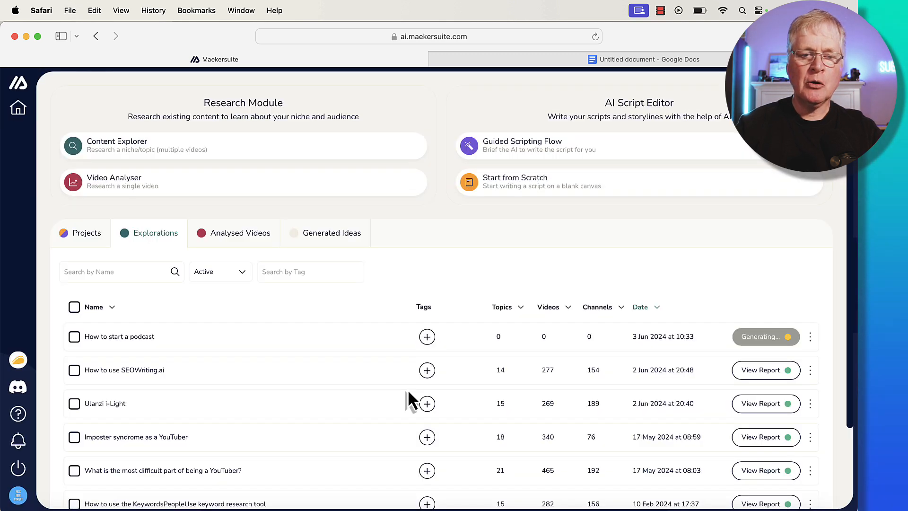
pyautogui.scroll(-3, 389, 358)
pyautogui.scroll(-1, 388, 358)
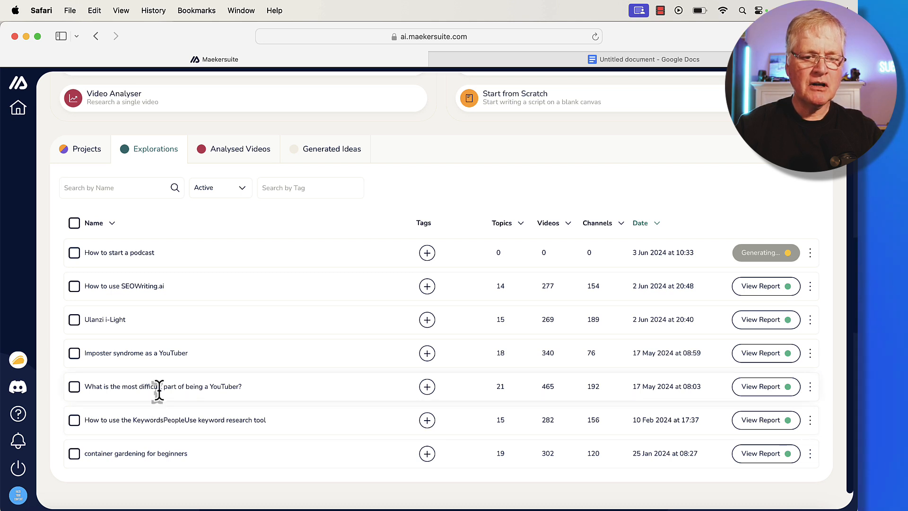
pyautogui.click(763, 389)
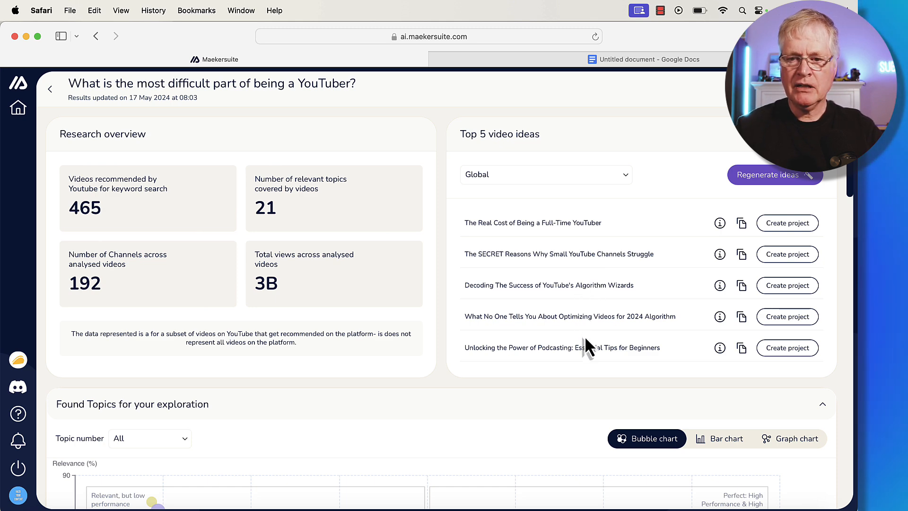
pyautogui.scroll(-2, 565, 365)
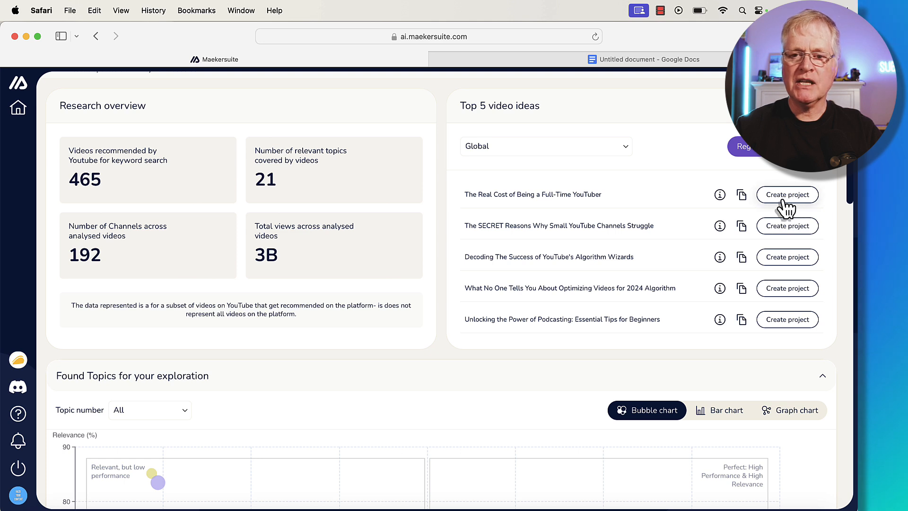
pyautogui.click(721, 195)
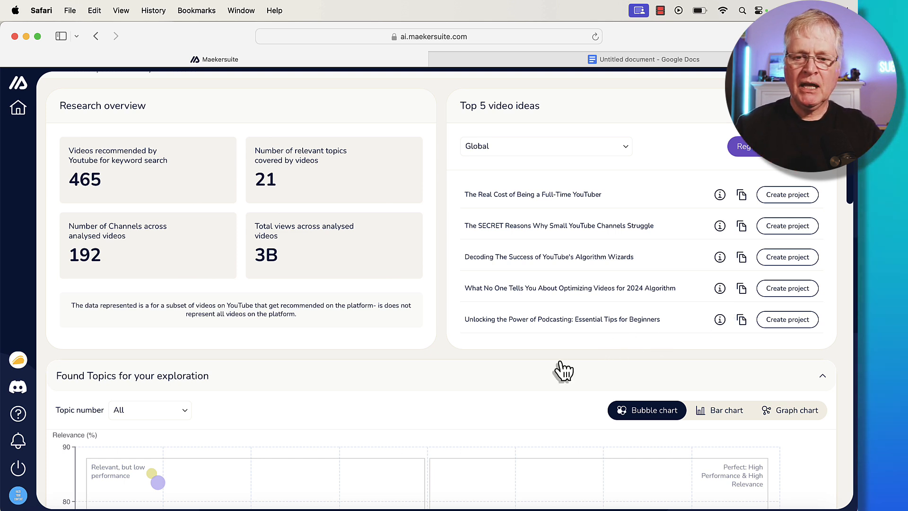
pyautogui.scroll(-4, 564, 370)
pyautogui.scroll(-4, 564, 370)
pyautogui.scroll(-3, 564, 371)
pyautogui.moveTo(535, 364)
pyautogui.scroll(-3, 564, 371)
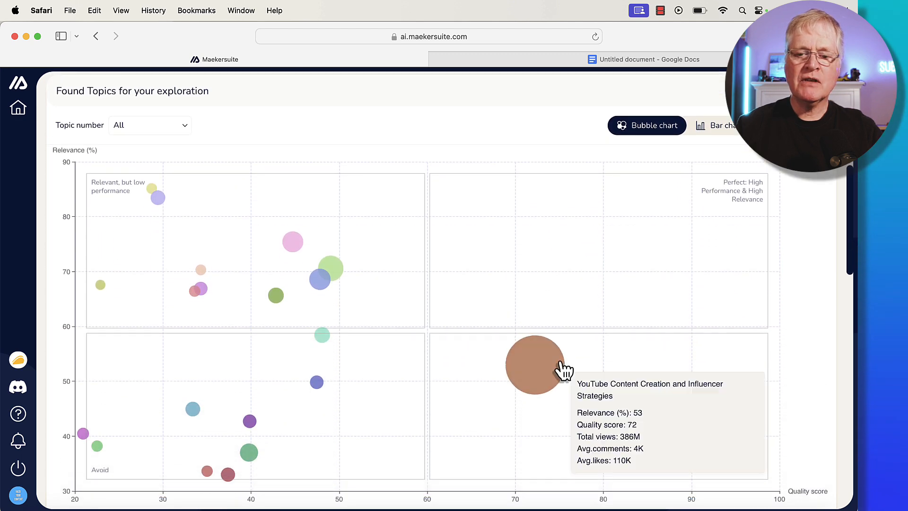
pyautogui.scroll(-1, 564, 370)
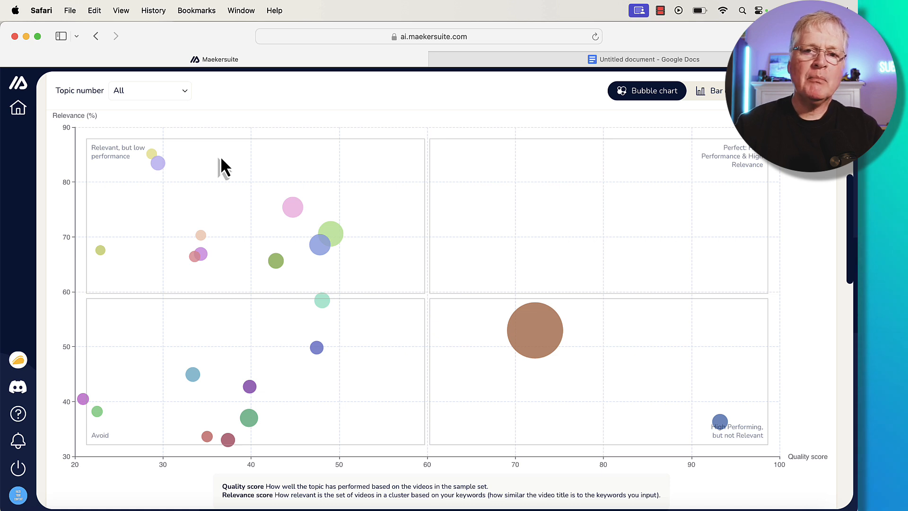
# Switch the explored topics from the bubble chart to the table view
pyautogui.click(350, 232)
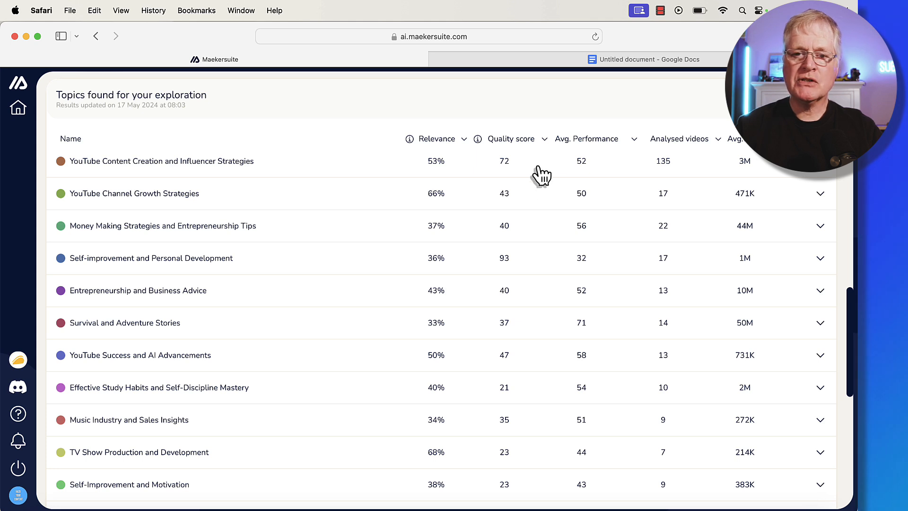
# Sort the topics table by relevance in descending order
pyautogui.click(464, 139)
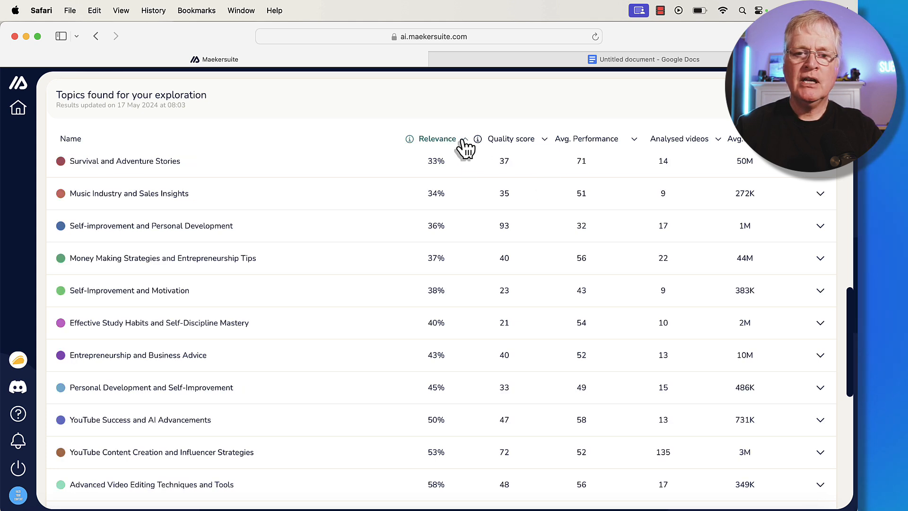
pyautogui.click(463, 139)
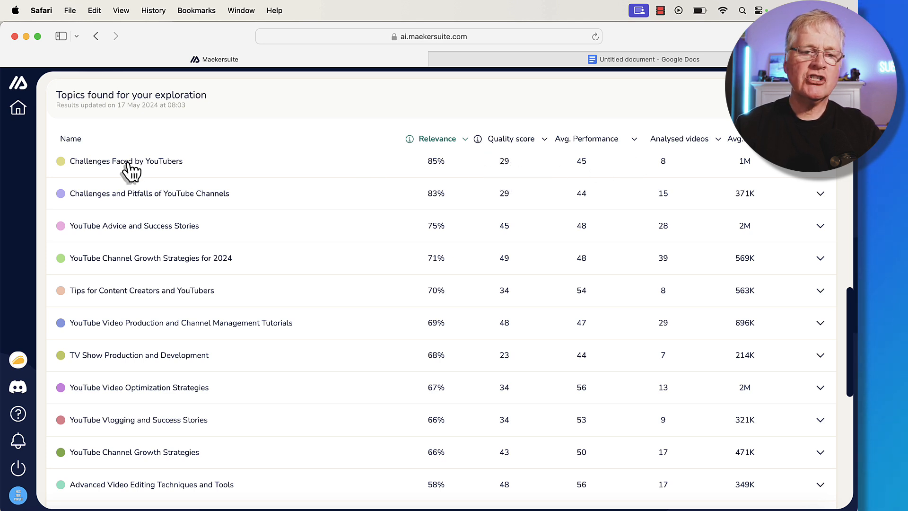
# Expand the 'Challenges Faced by YouTubers' topic details
pyautogui.click(169, 165)
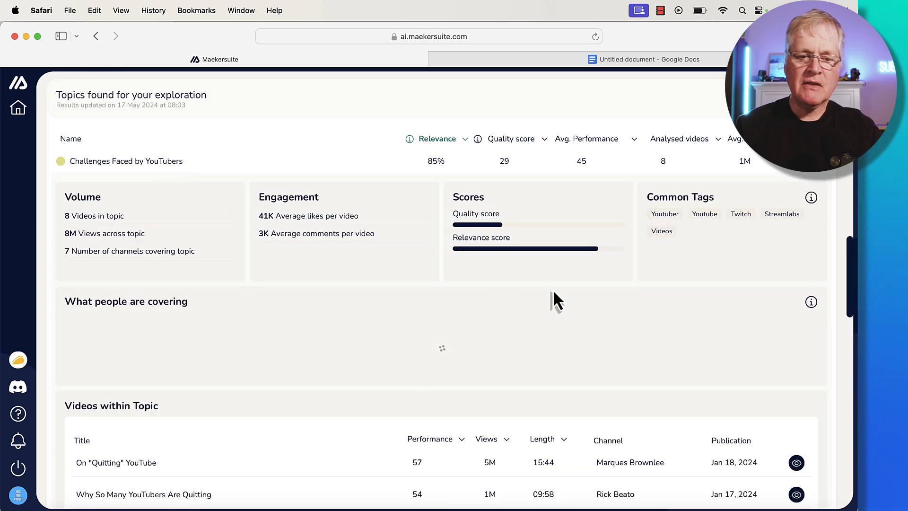
pyautogui.scroll(-2, 553, 290)
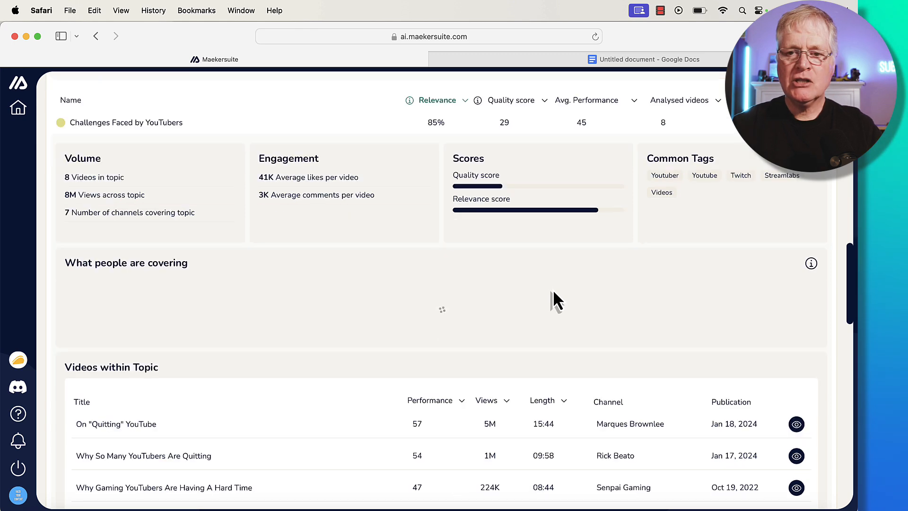
pyautogui.scroll(-2, 553, 289)
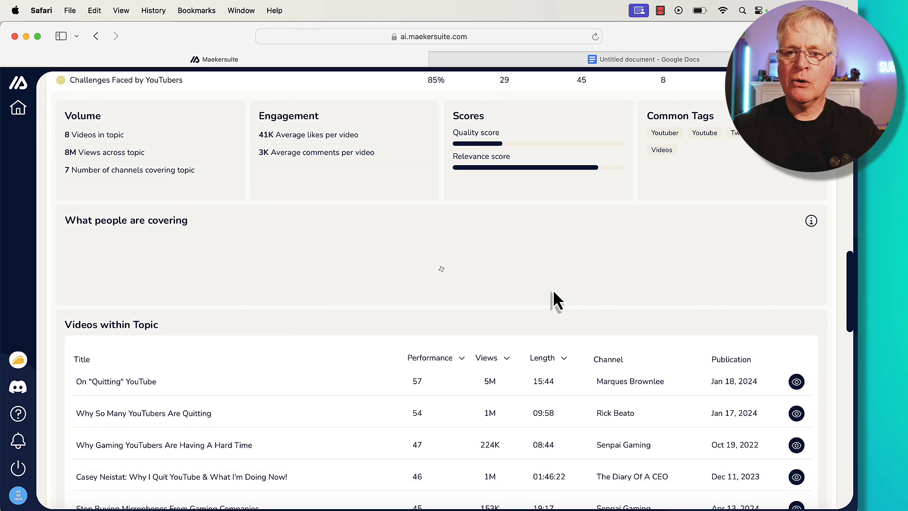
pyautogui.scroll(-2, 531, 275)
pyautogui.scroll(-4, 530, 276)
pyautogui.scroll(-2, 530, 275)
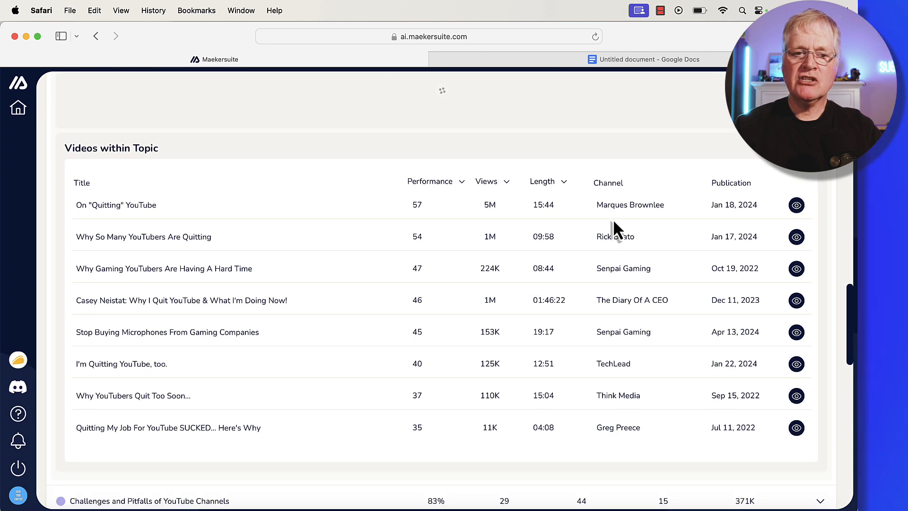
pyautogui.scroll(-2, 570, 346)
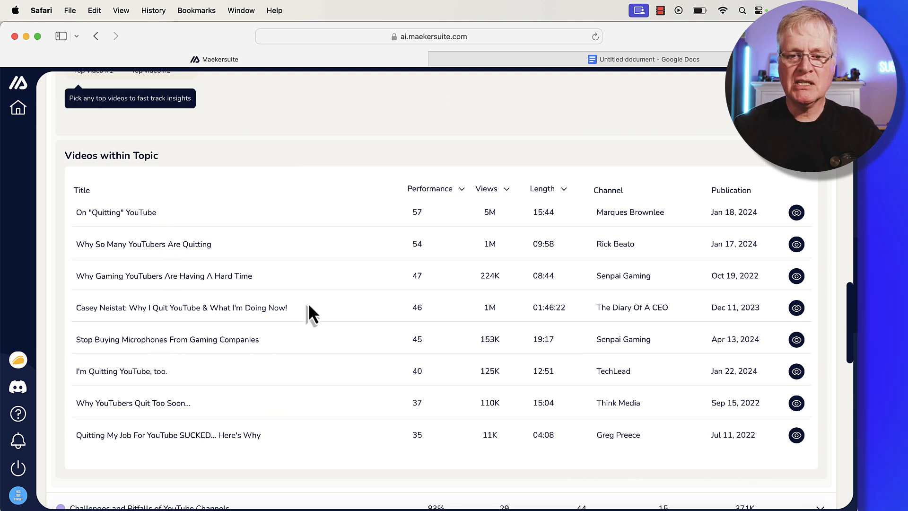
pyautogui.scroll(10, 372, 333)
pyautogui.scroll(10, 371, 333)
pyautogui.scroll(5, 372, 333)
pyautogui.scroll(10, 375, 343)
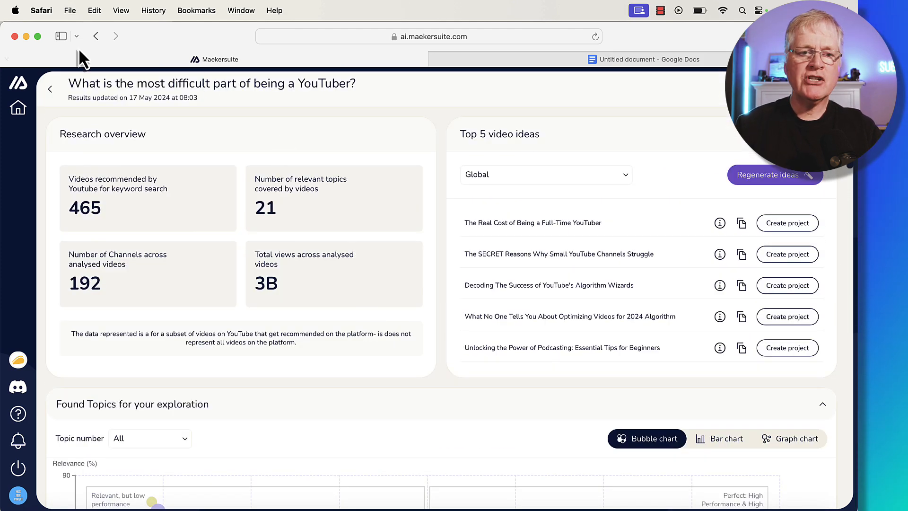
# Return home, open the Video Analyser from Explorations and focus its URL field
pyautogui.click(19, 108)
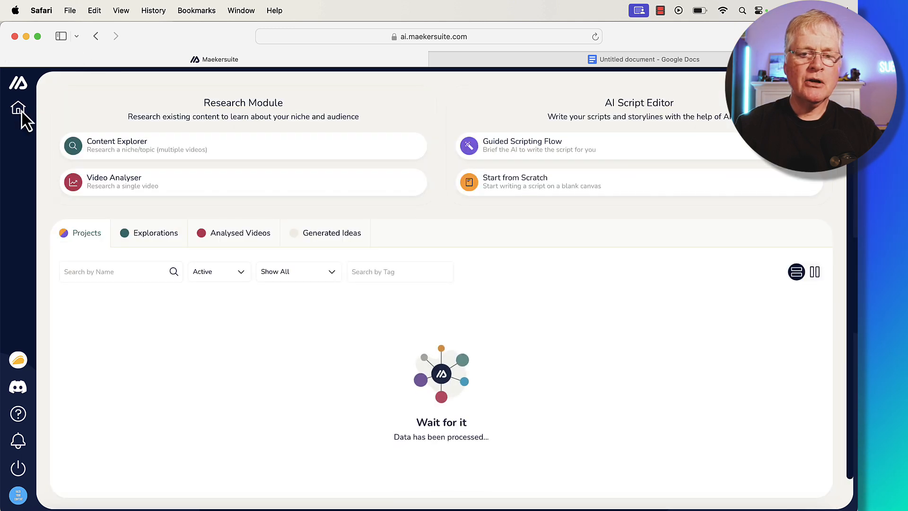
pyautogui.click(156, 233)
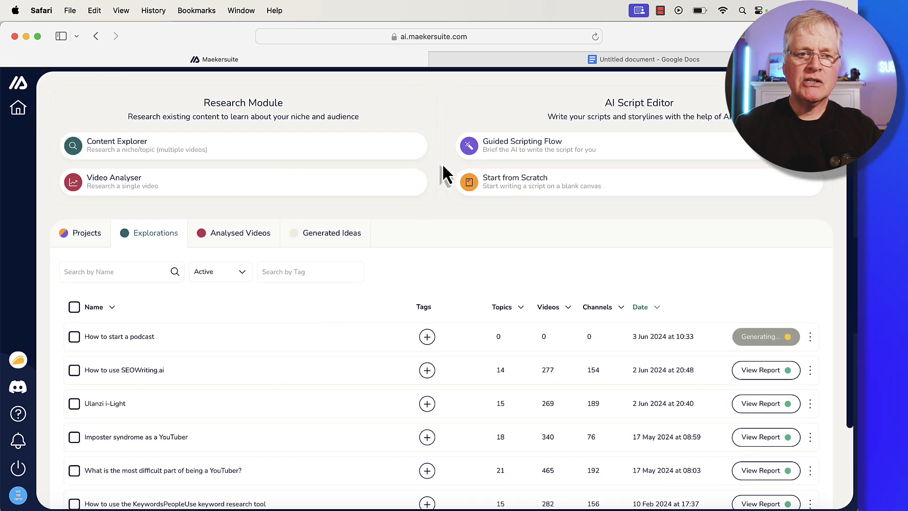
pyautogui.click(369, 183)
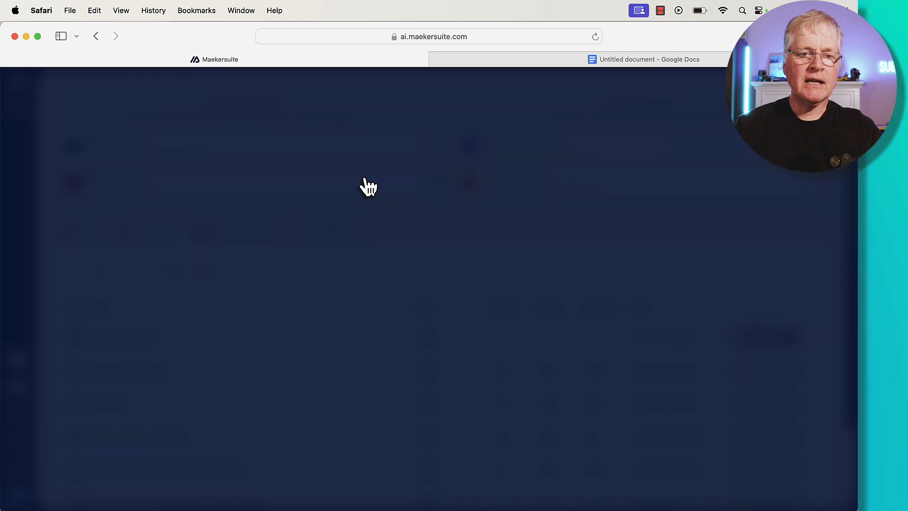
pyautogui.click(495, 311)
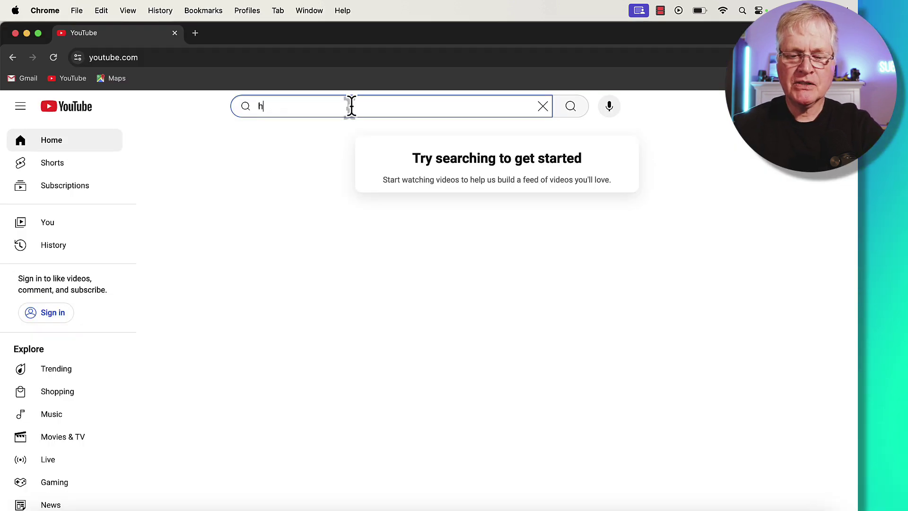
pyautogui.write('ow')
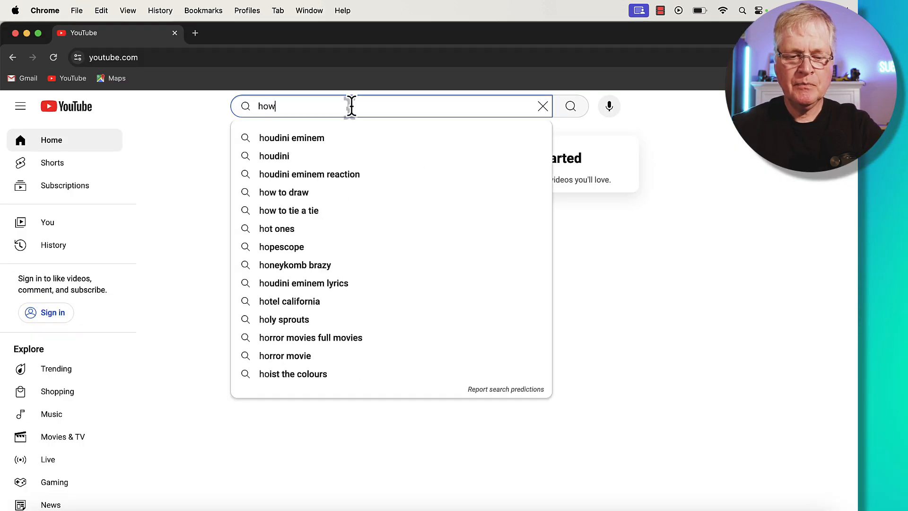
pyautogui.write(' to start a po')
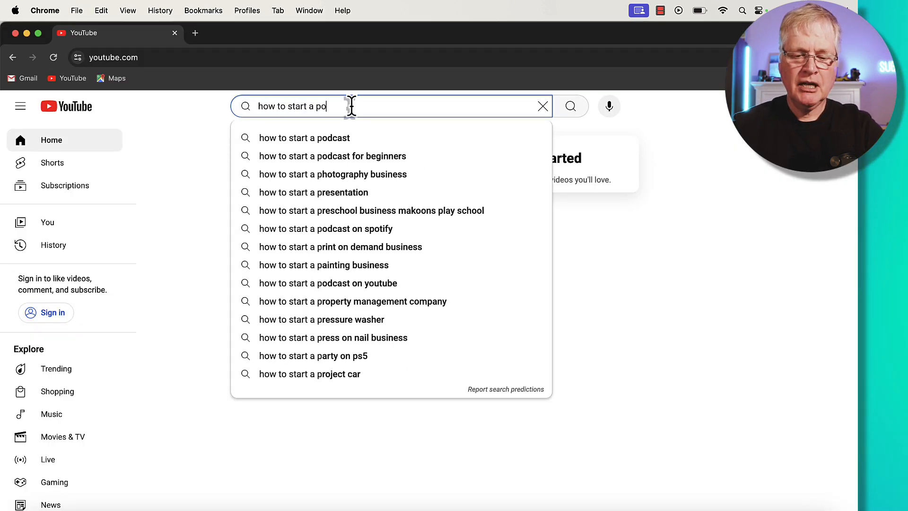
pyautogui.write('dcas')
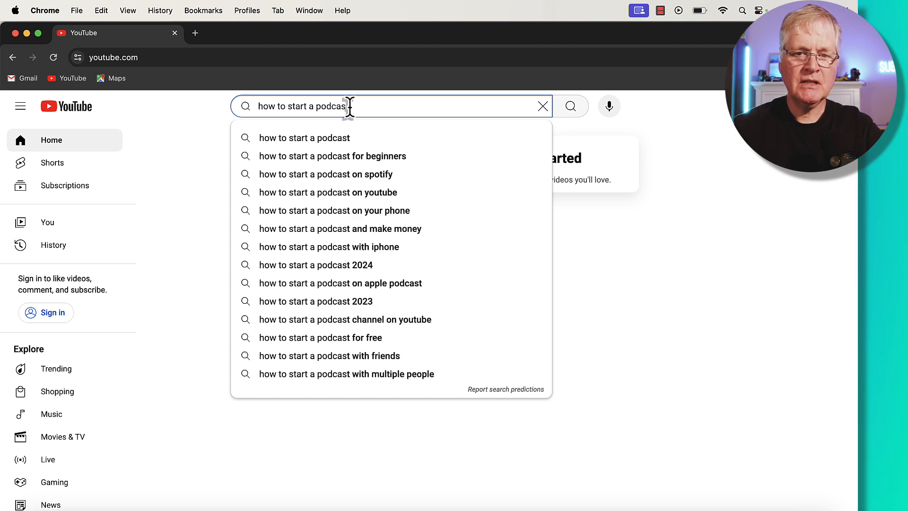
# Search YouTube for 'how to start a podcast for beginners' and copy the Think Media video's URL
pyautogui.click(327, 156)
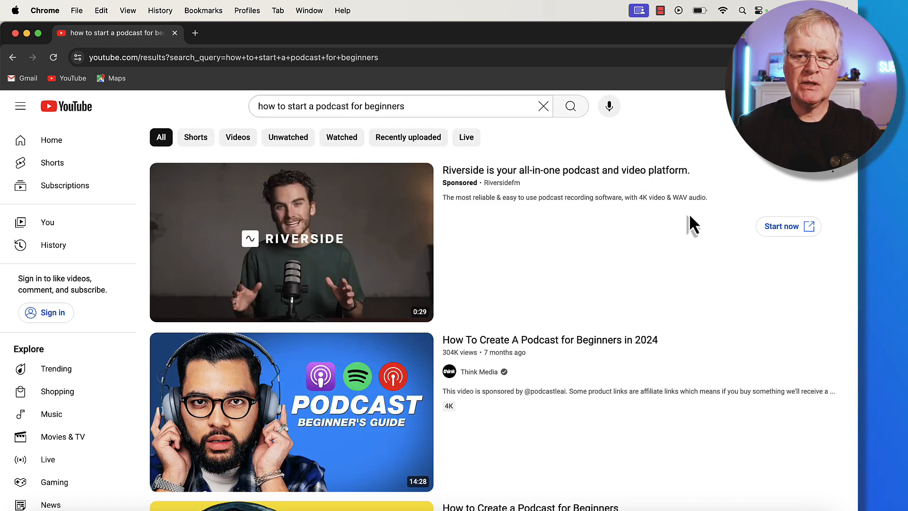
pyautogui.scroll(-3, 693, 226)
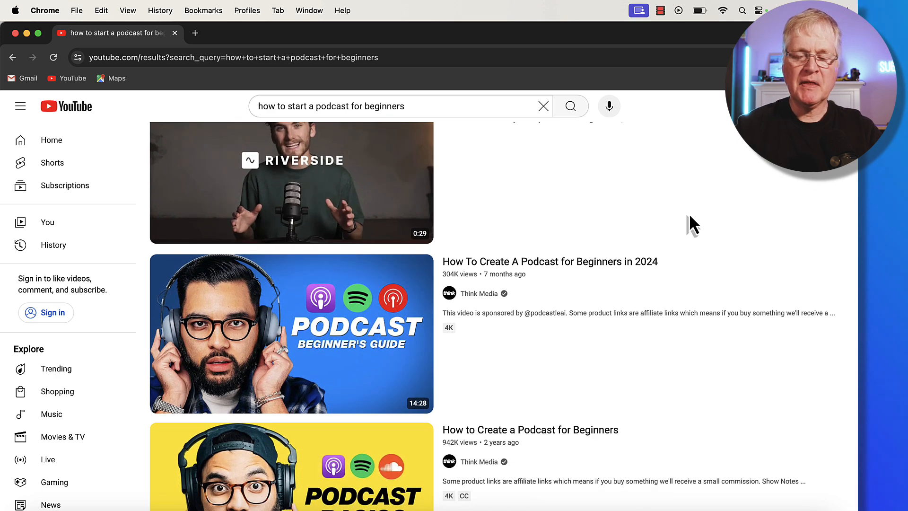
pyautogui.scroll(2, 694, 226)
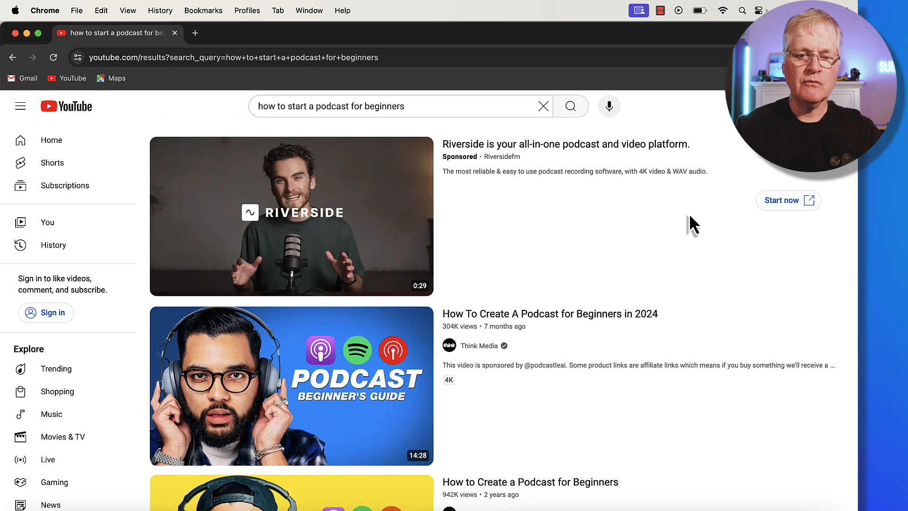
pyautogui.scroll(-3, 693, 226)
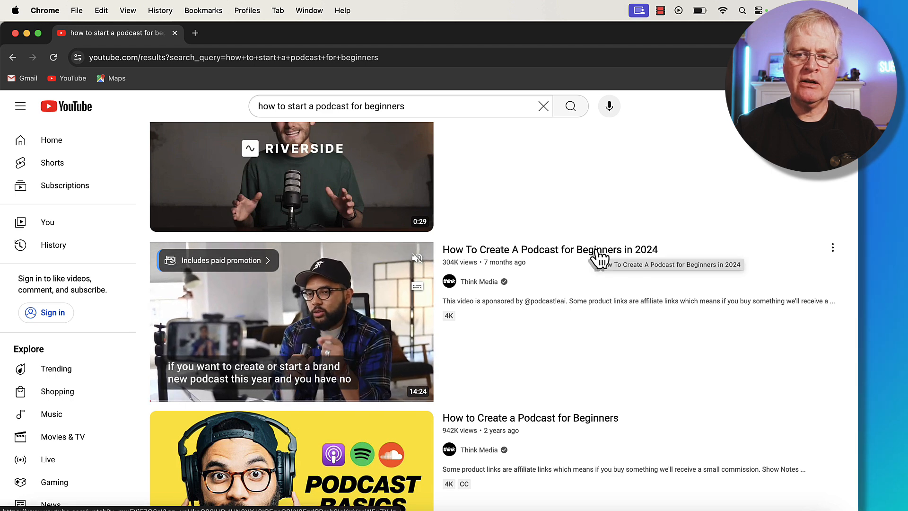
pyautogui.click(599, 250)
pyautogui.click(427, 58)
pyautogui.press('super+c')
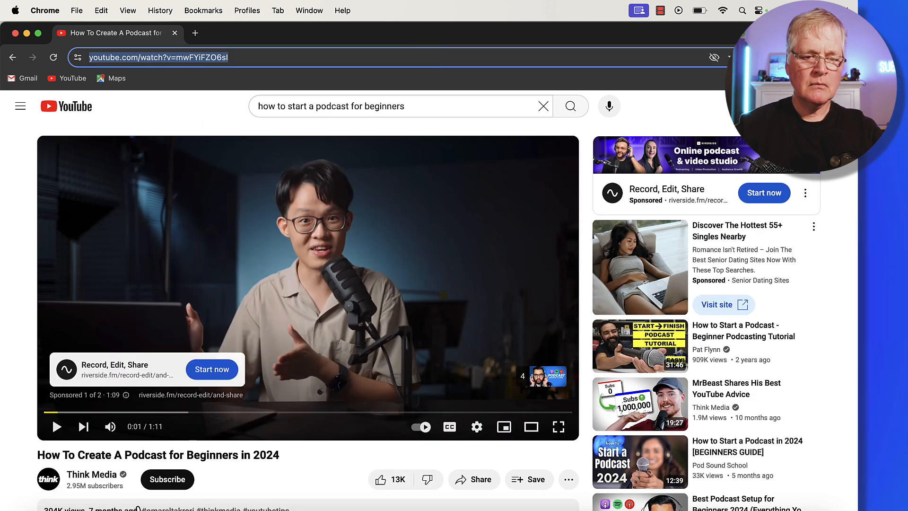
# Paste the video link into the Video Analyser and get insights
pyautogui.press('super+Tab')
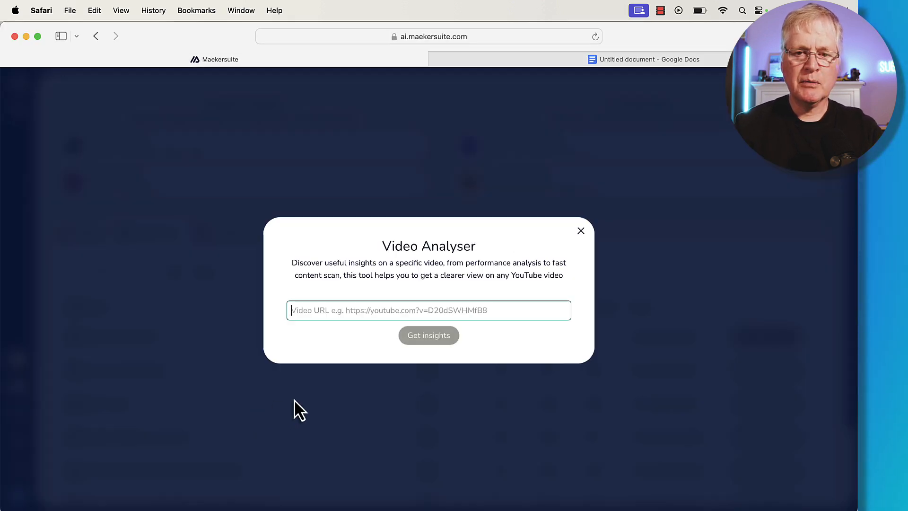
pyautogui.press('super+v')
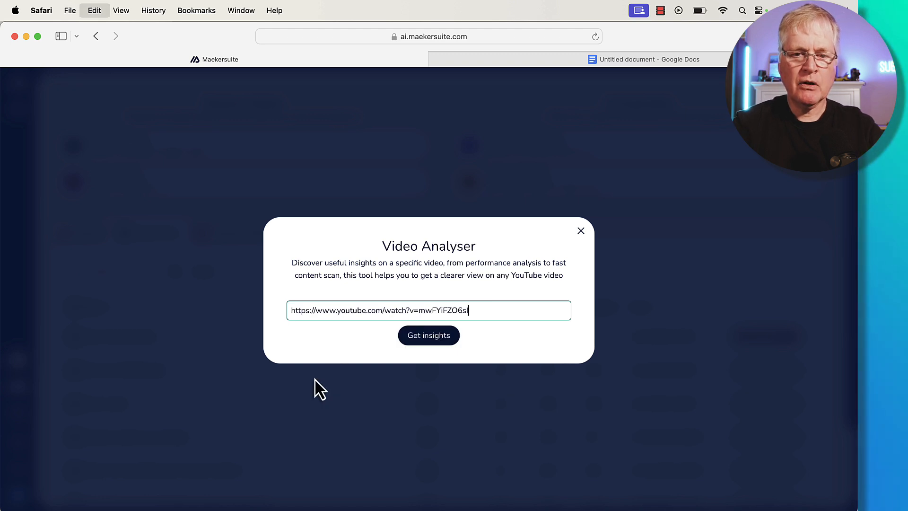
pyautogui.click(428, 335)
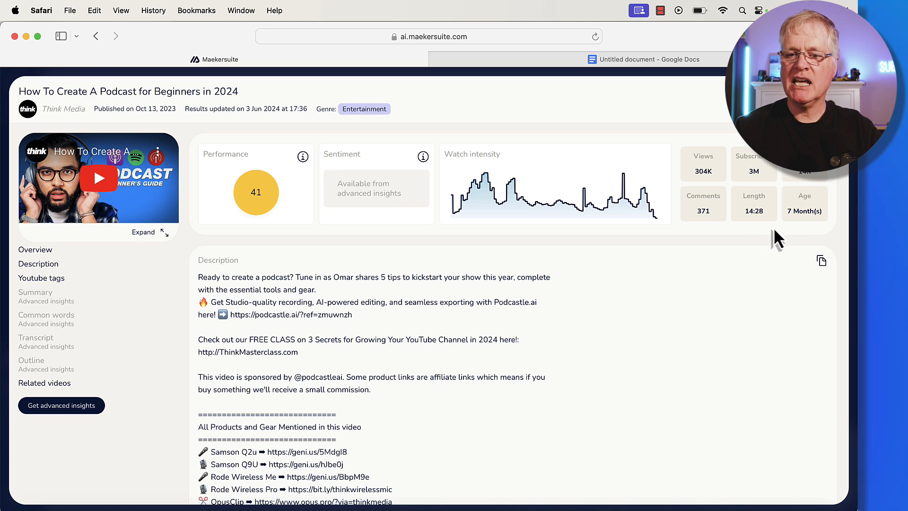
pyautogui.scroll(-3, 455, 295)
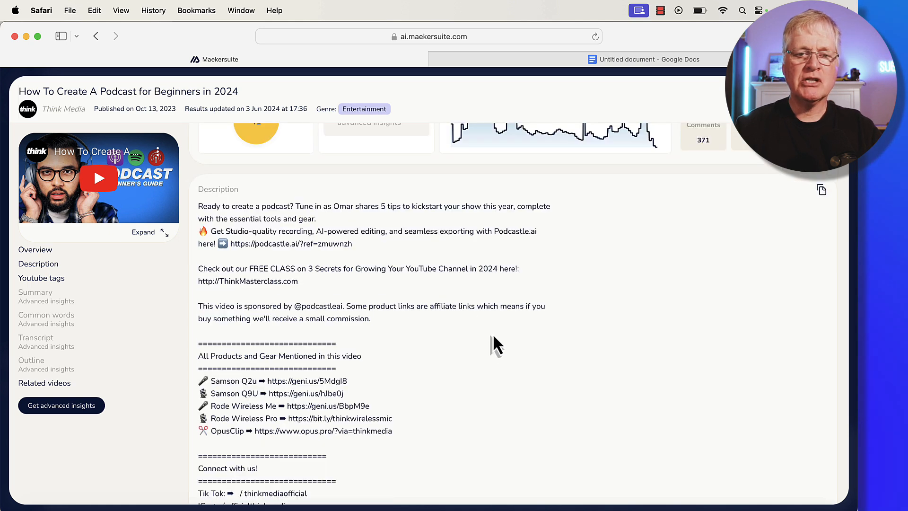
pyautogui.scroll(-3, 493, 334)
pyautogui.scroll(-3, 493, 334)
pyautogui.scroll(-4, 494, 334)
pyautogui.scroll(-8, 493, 334)
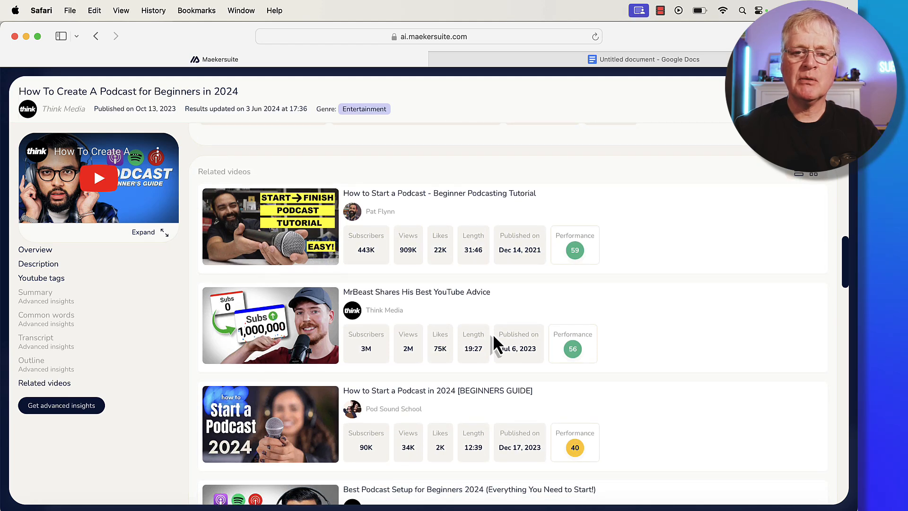
pyautogui.scroll(-3, 493, 333)
pyautogui.scroll(-3, 494, 334)
pyautogui.scroll(-3, 493, 333)
pyautogui.scroll(-2, 497, 342)
pyautogui.scroll(-2, 497, 343)
pyautogui.scroll(-2, 497, 343)
pyautogui.scroll(-1, 497, 343)
pyautogui.scroll(-2, 496, 345)
pyautogui.scroll(-1, 497, 344)
pyautogui.scroll(-1, 498, 345)
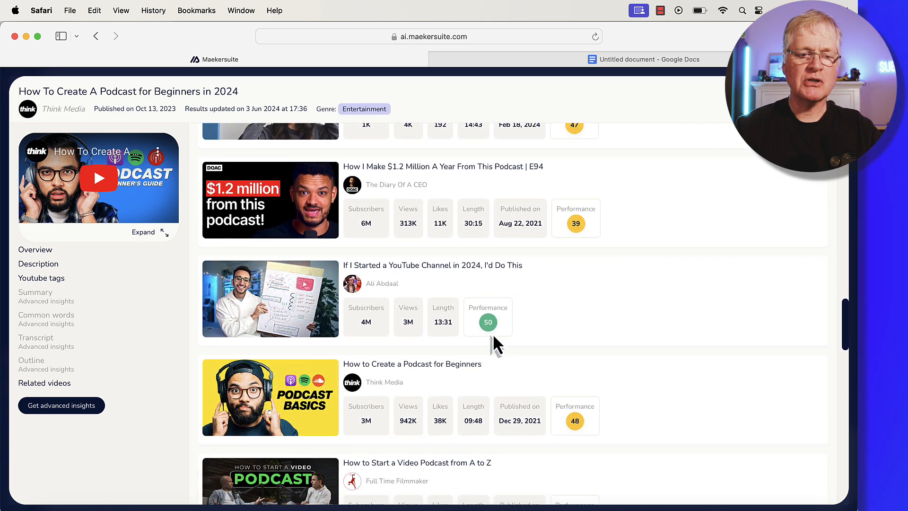
pyautogui.scroll(3, 497, 345)
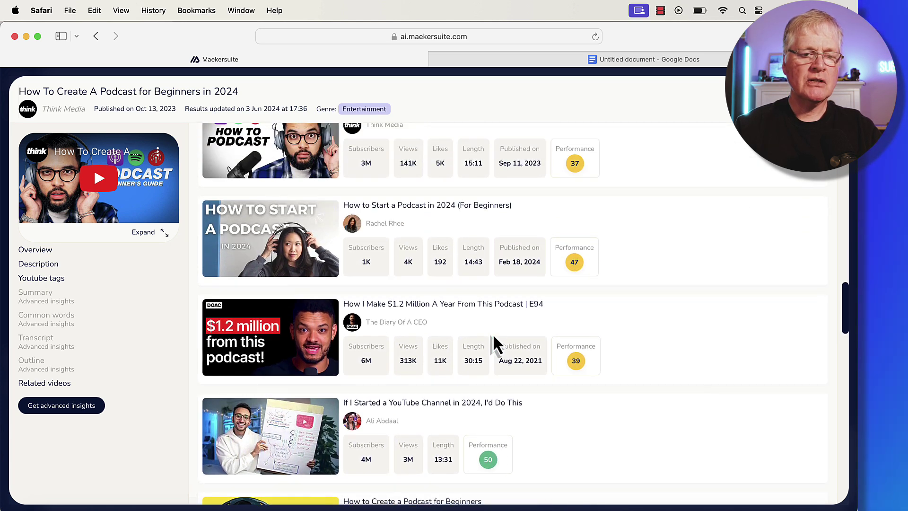
# Get advanced insights for the podcast video and view its AI summary
pyautogui.click(61, 406)
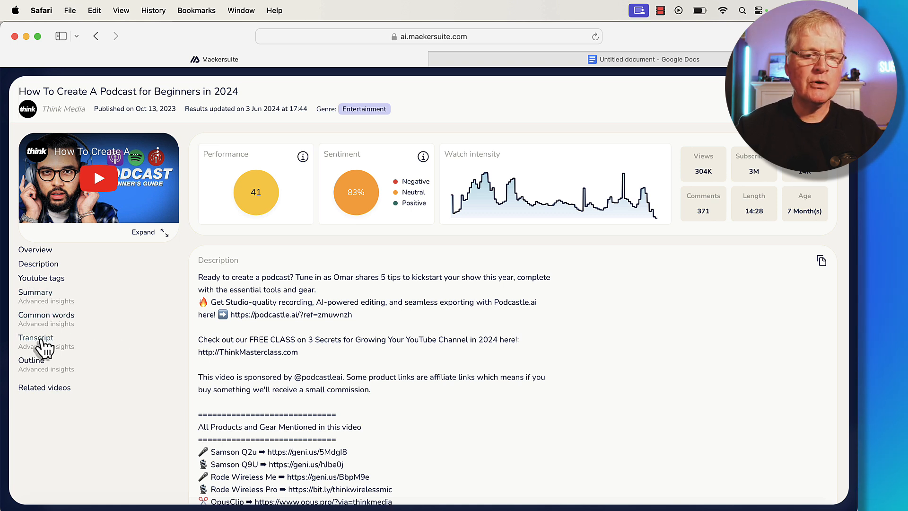
pyautogui.click(36, 292)
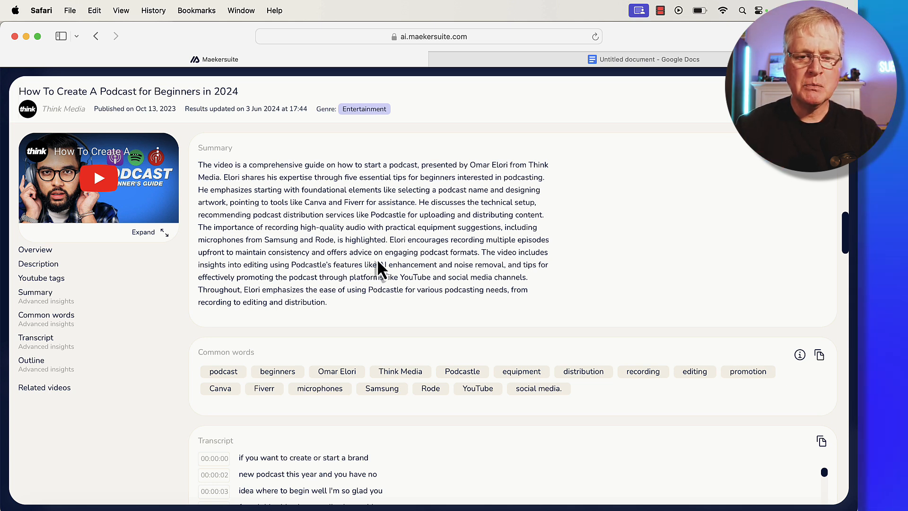
pyautogui.scroll(-3, 465, 312)
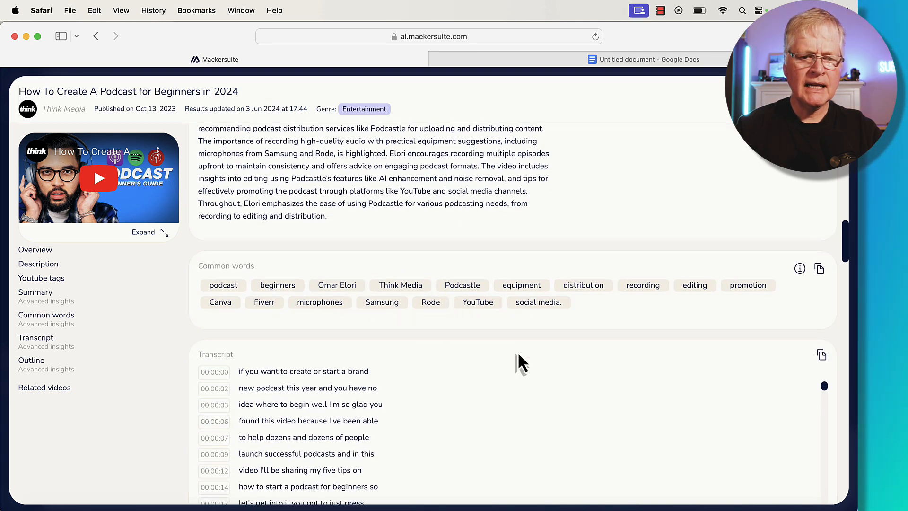
pyautogui.scroll(-2, 519, 387)
pyautogui.scroll(-2, 519, 387)
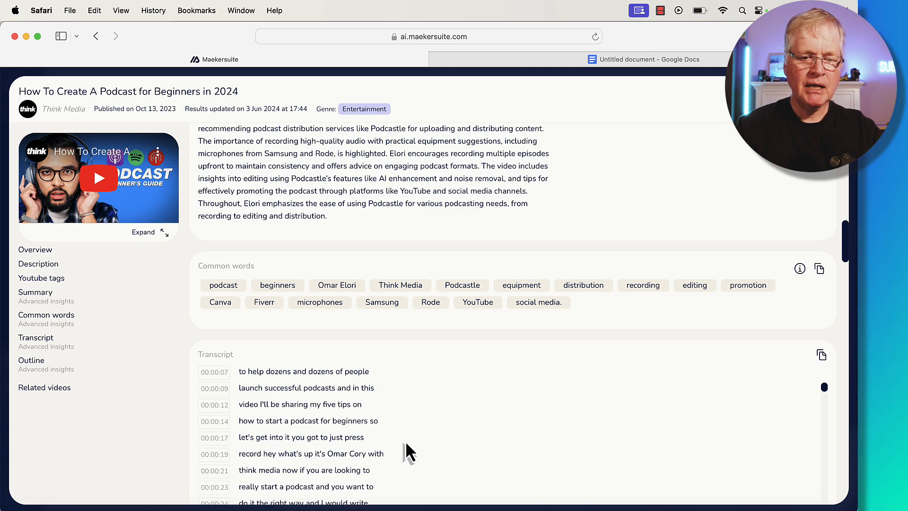
pyautogui.scroll(3, 409, 453)
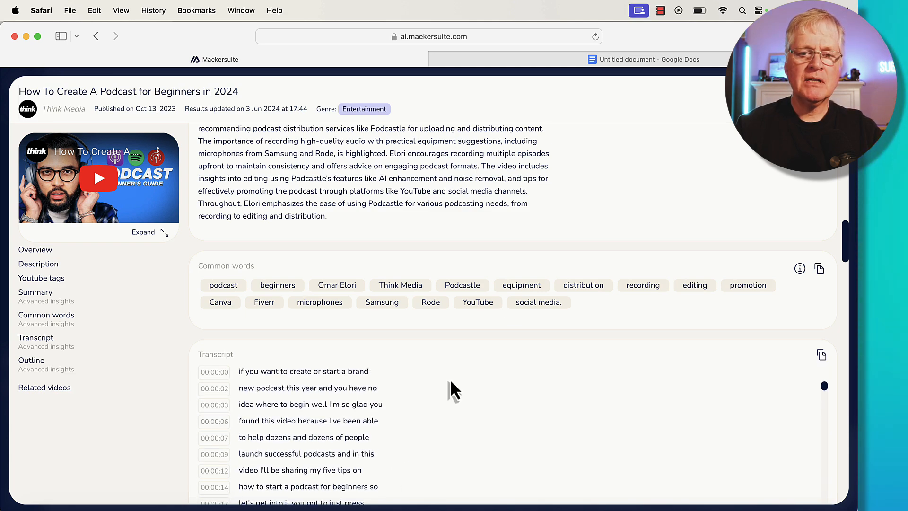
pyautogui.scroll(5, 551, 223)
pyautogui.scroll(5, 551, 224)
pyautogui.scroll(5, 551, 223)
pyautogui.scroll(5, 551, 223)
pyautogui.scroll(5, 550, 224)
pyautogui.scroll(5, 550, 223)
pyautogui.scroll(2, 551, 224)
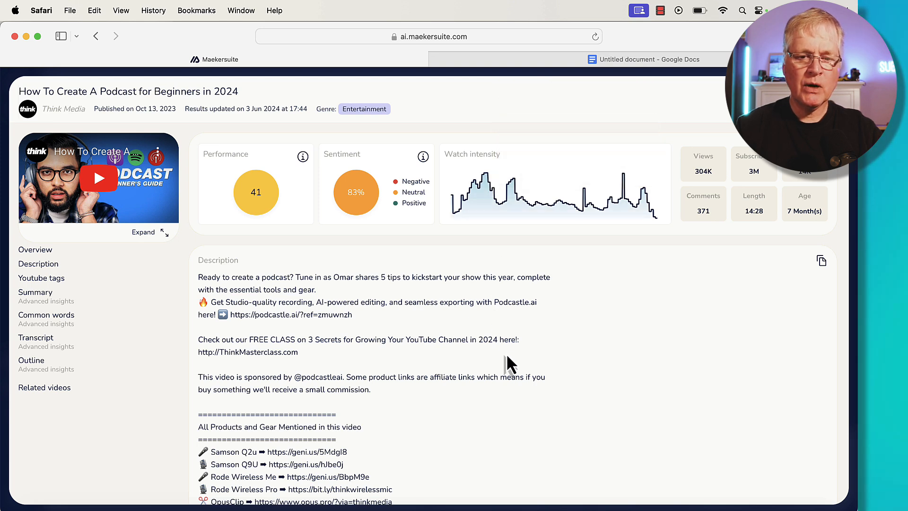
pyautogui.scroll(-10, 506, 351)
pyautogui.scroll(-10, 506, 351)
pyautogui.scroll(-5, 507, 350)
pyautogui.scroll(-8, 507, 351)
pyautogui.scroll(-8, 506, 350)
pyautogui.scroll(-8, 506, 351)
pyautogui.scroll(-6, 506, 351)
pyautogui.scroll(-8, 506, 350)
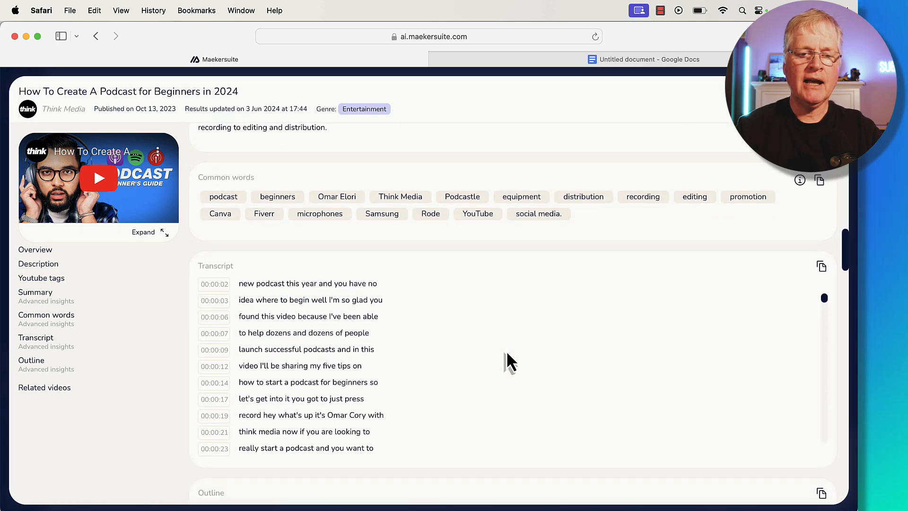
pyautogui.scroll(-8, 507, 351)
pyautogui.scroll(-6, 506, 350)
pyautogui.scroll(-4, 506, 351)
pyautogui.scroll(-2, 506, 362)
pyautogui.scroll(-2, 505, 362)
pyautogui.scroll(-1, 506, 362)
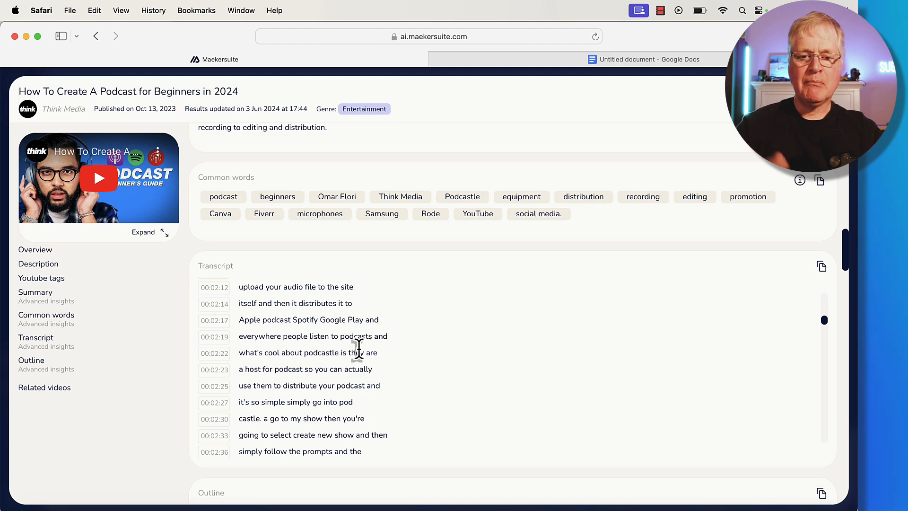
pyautogui.scroll(10, 485, 326)
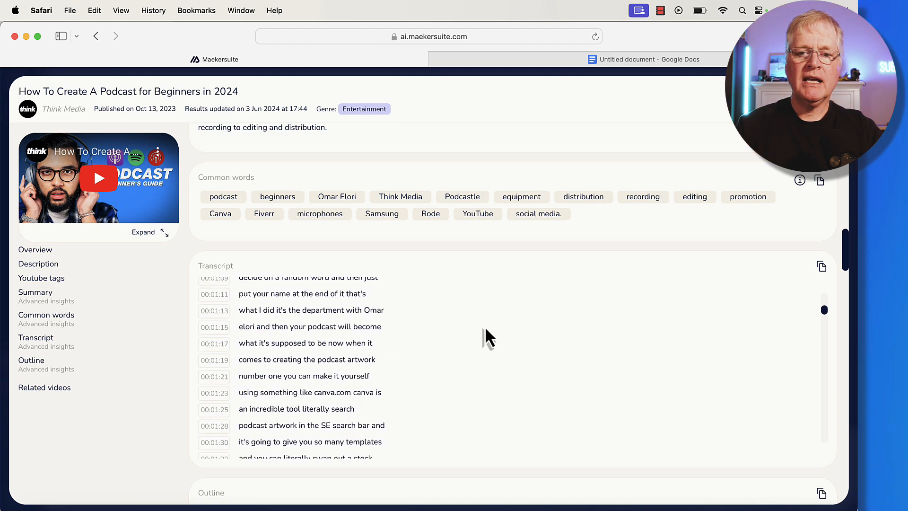
pyautogui.scroll(10, 485, 326)
pyautogui.scroll(8, 484, 327)
pyautogui.scroll(8, 485, 327)
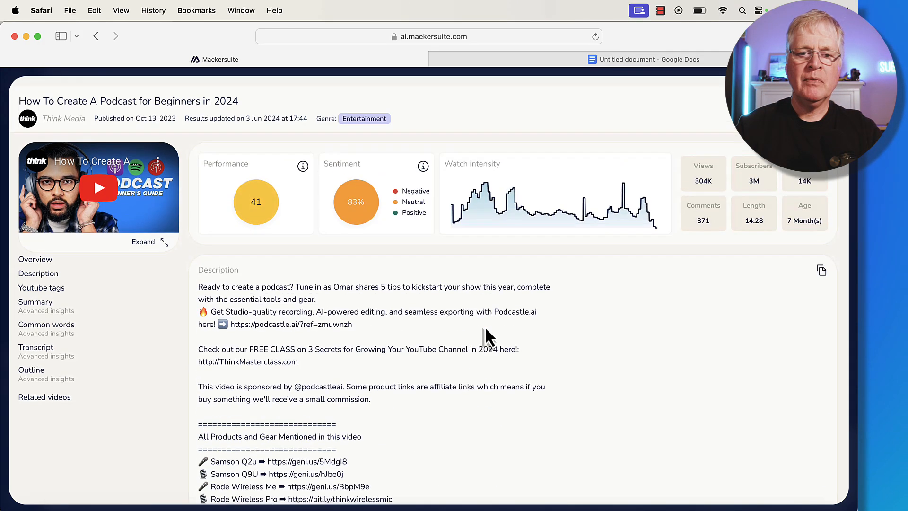
pyautogui.scroll(2, 485, 327)
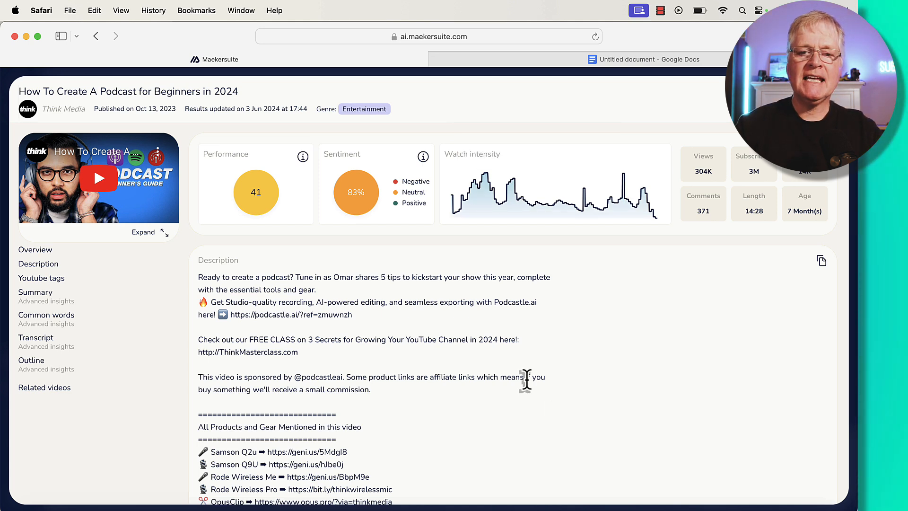
pyautogui.scroll(-3, 525, 381)
pyautogui.scroll(-2, 526, 380)
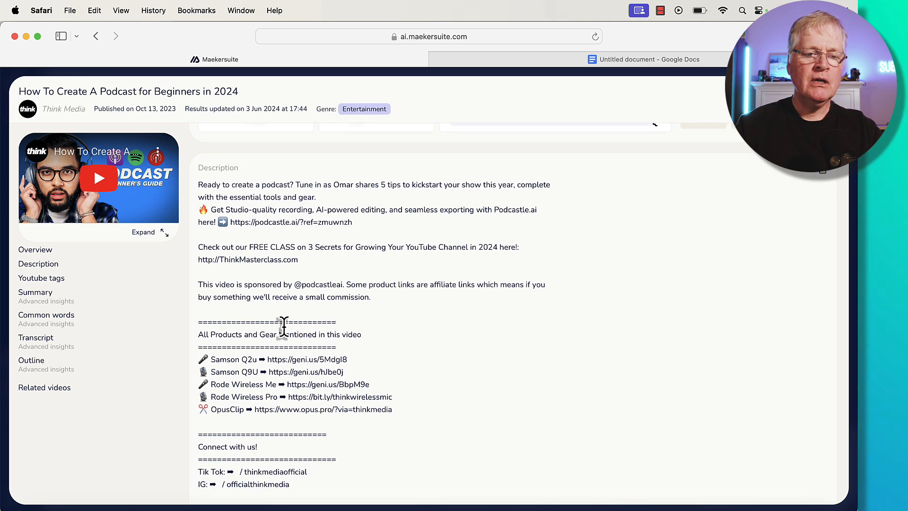
# Jump to the podcast video's transcript section with its chapter outline
pyautogui.click(35, 339)
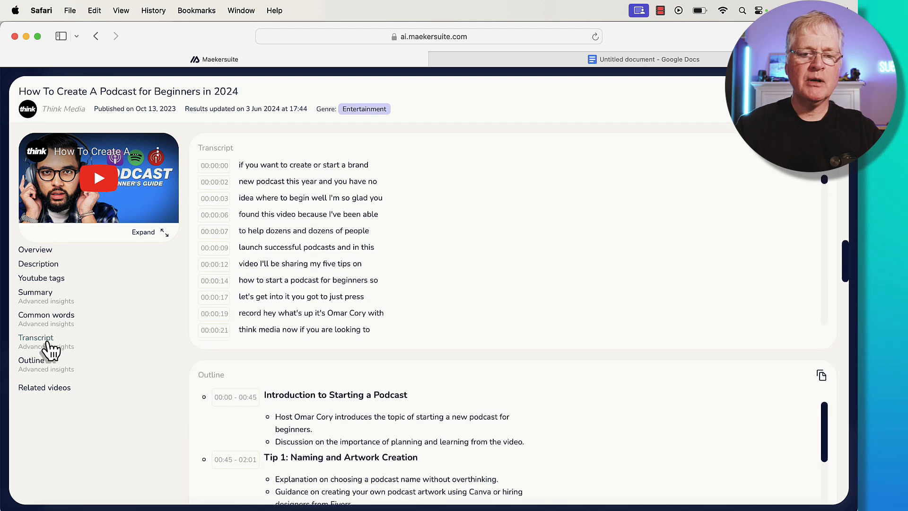
pyautogui.scroll(-5, 658, 378)
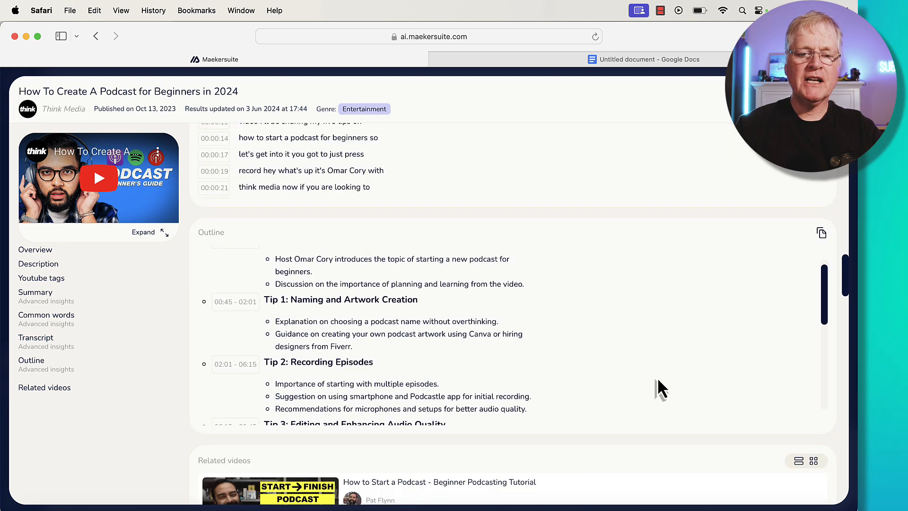
pyautogui.scroll(1, 658, 378)
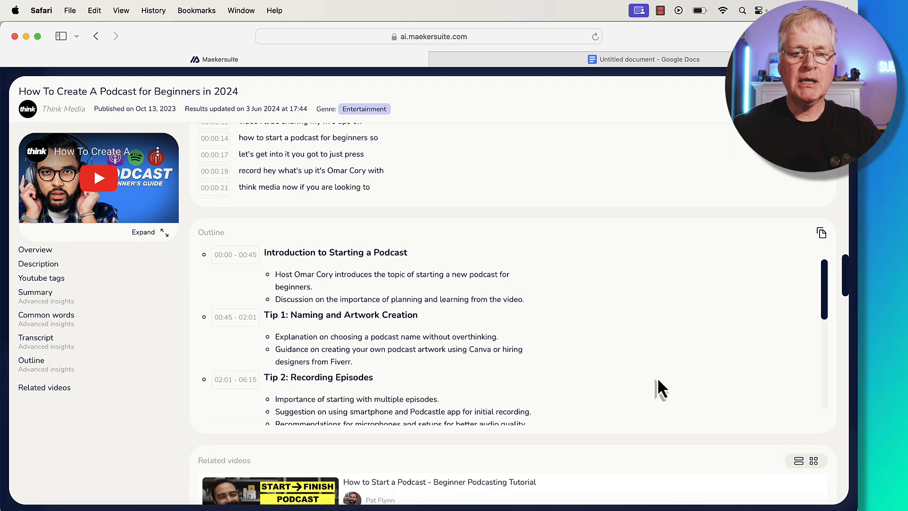
pyautogui.scroll(-2, 658, 378)
pyautogui.scroll(-2, 658, 378)
pyautogui.scroll(-2, 658, 377)
pyautogui.scroll(-1, 658, 378)
pyautogui.scroll(-1, 657, 377)
pyautogui.scroll(-1, 658, 378)
pyautogui.scroll(-2, 657, 378)
pyautogui.scroll(-2, 658, 377)
pyautogui.scroll(2, 658, 378)
pyautogui.scroll(-2, 658, 378)
pyautogui.scroll(2, 658, 378)
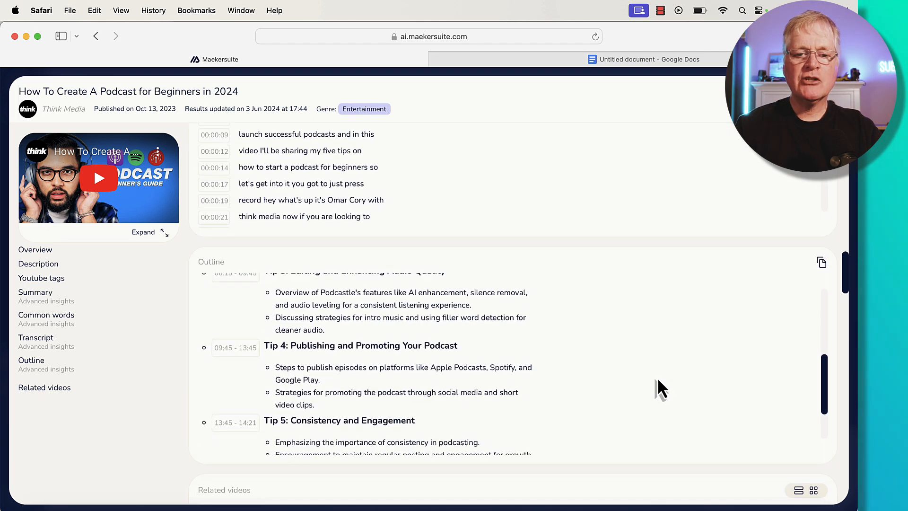
pyautogui.scroll(4, 658, 378)
pyautogui.scroll(-1, 658, 377)
pyautogui.scroll(-1, 658, 378)
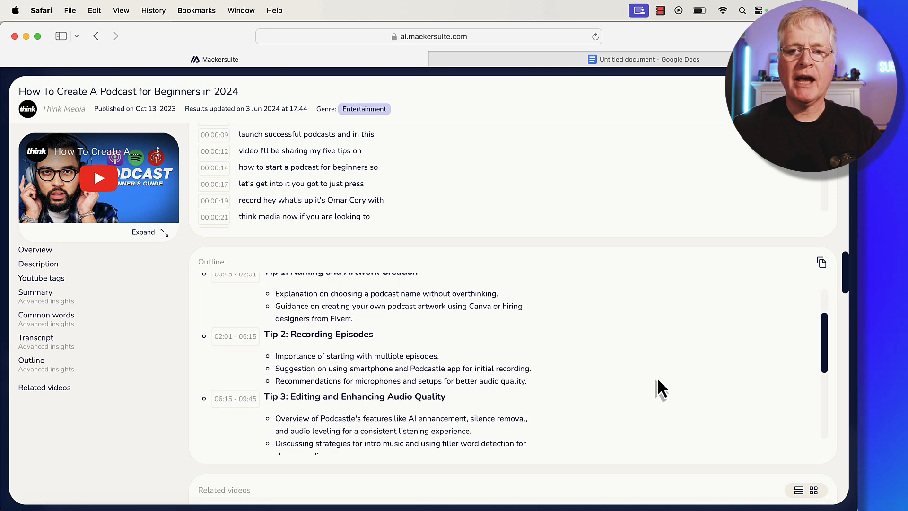
pyautogui.scroll(3, 658, 378)
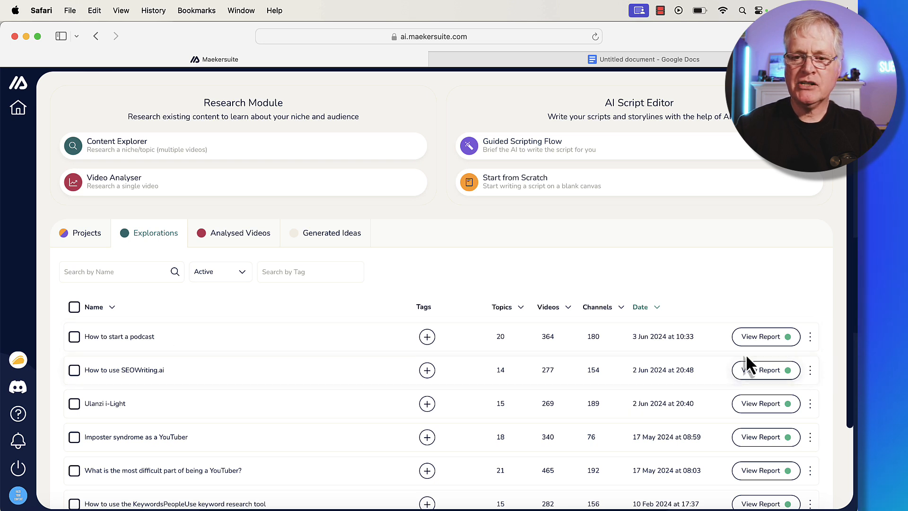
# View the 'How to start a podcast' exploration report and its topic bubble chart
pyautogui.click(761, 338)
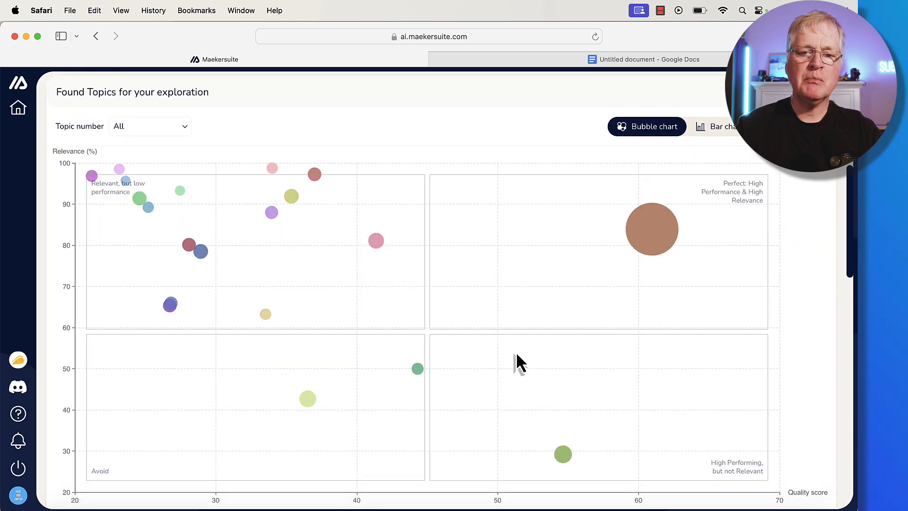
pyautogui.scroll(1, 558, 348)
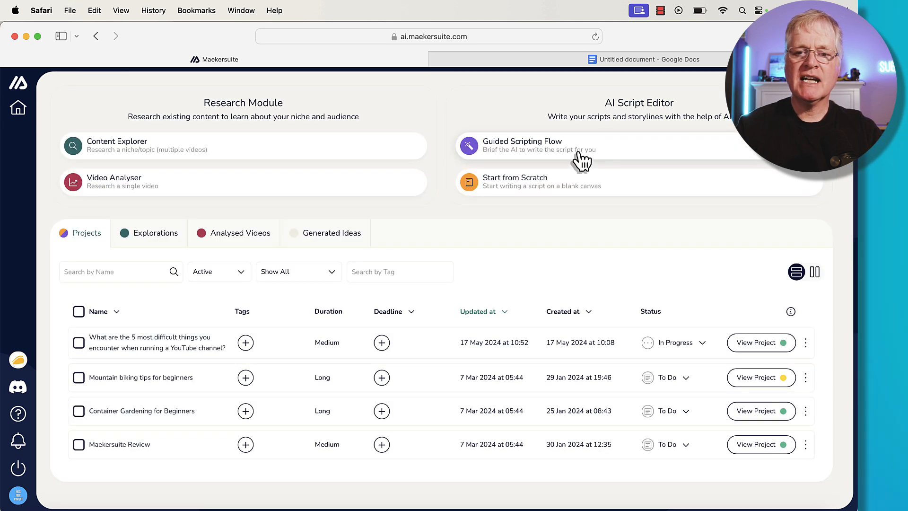
# Start a Guided Scripting Flow project, glance at Ideas/Notes and Outline, and land on the empty Brief form
pyautogui.click(590, 152)
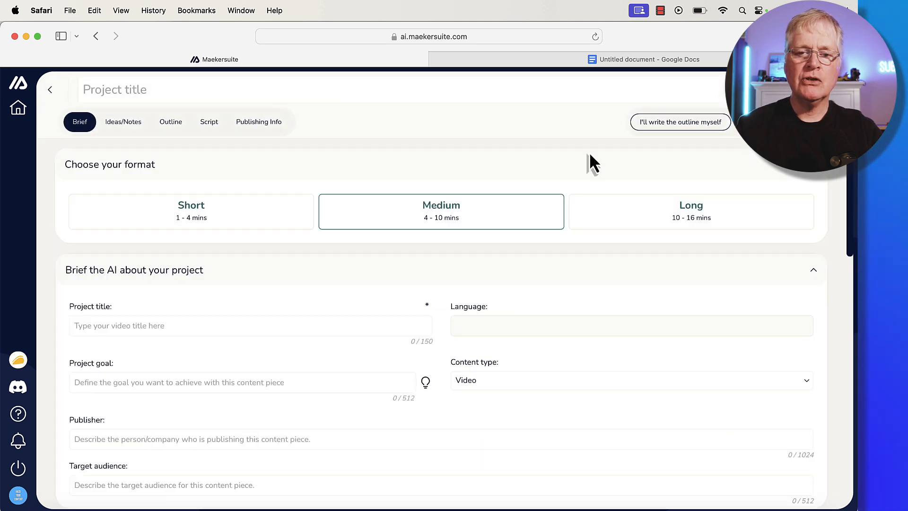
pyautogui.scroll(-2, 581, 286)
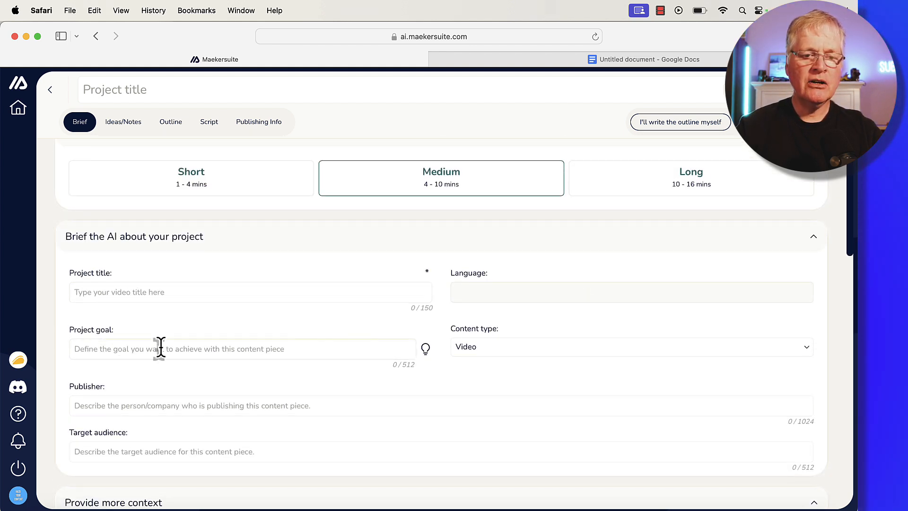
pyautogui.scroll(-2, 267, 384)
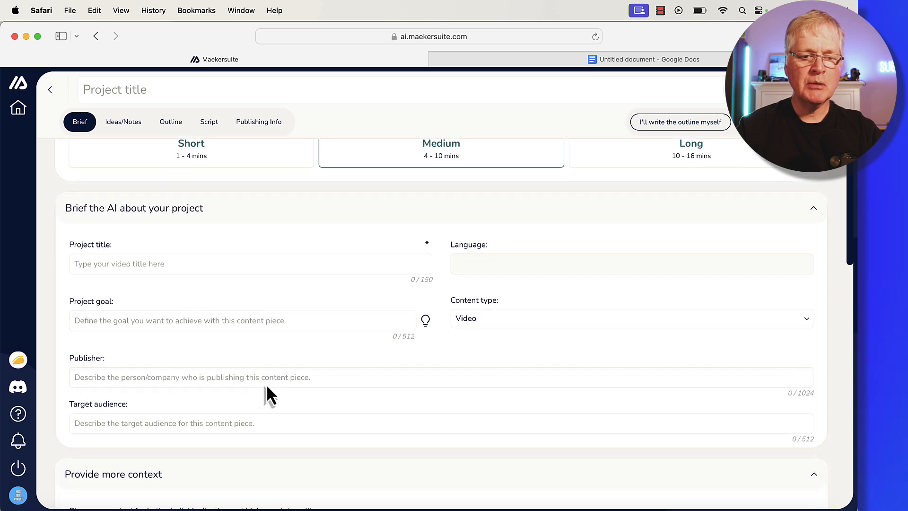
pyautogui.scroll(-3, 266, 384)
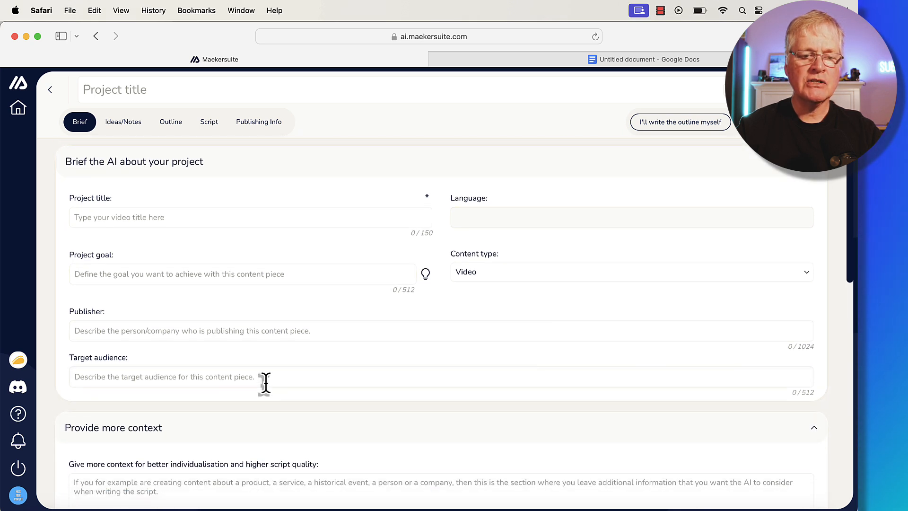
pyautogui.scroll(2, 265, 383)
pyautogui.scroll(3, 265, 383)
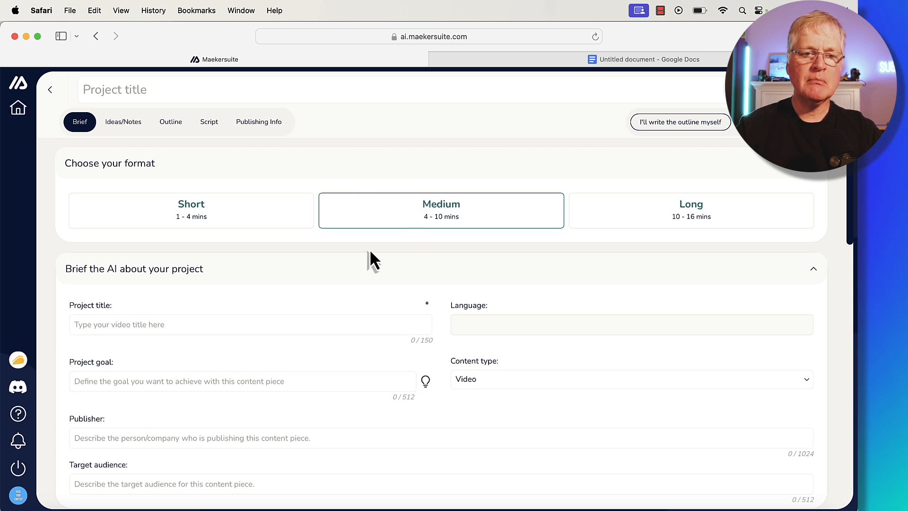
pyautogui.click(125, 123)
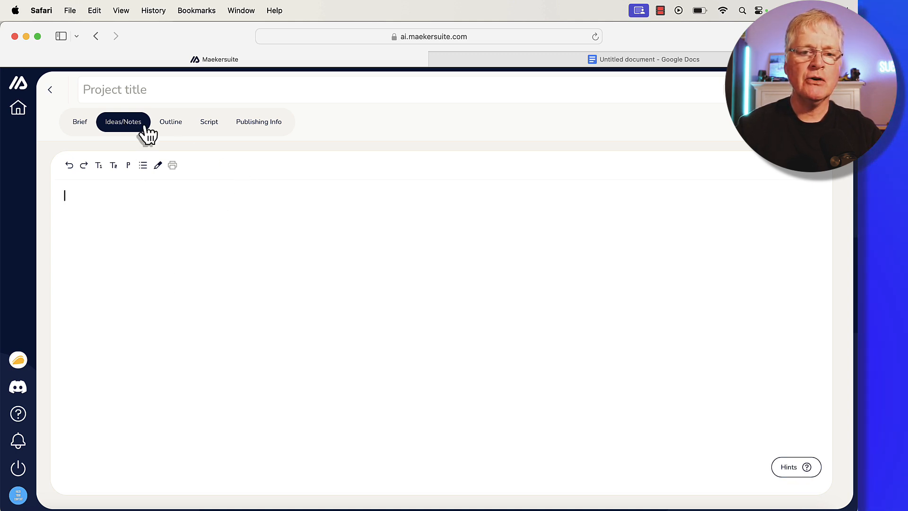
pyautogui.click(169, 123)
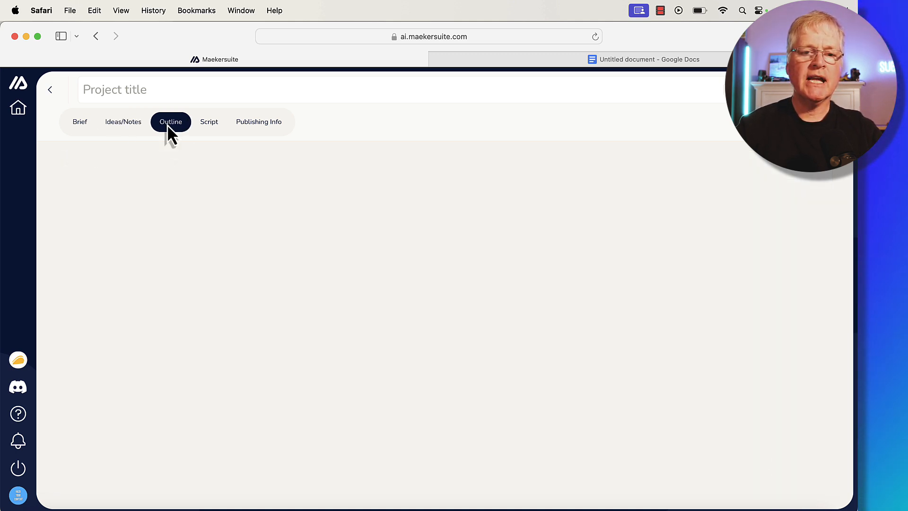
pyautogui.click(81, 122)
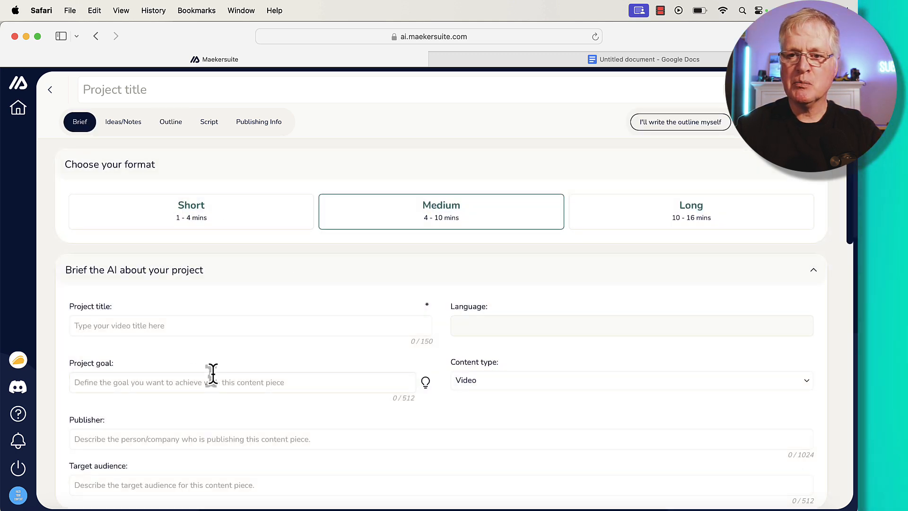
# Fill the brief with the beginner podcasting title, English (US) language and the goal of helping new podcasters
pyautogui.click(240, 325)
pyautogui.write('Podcasting for Beginners: Hosting, Editing, and Equipment')
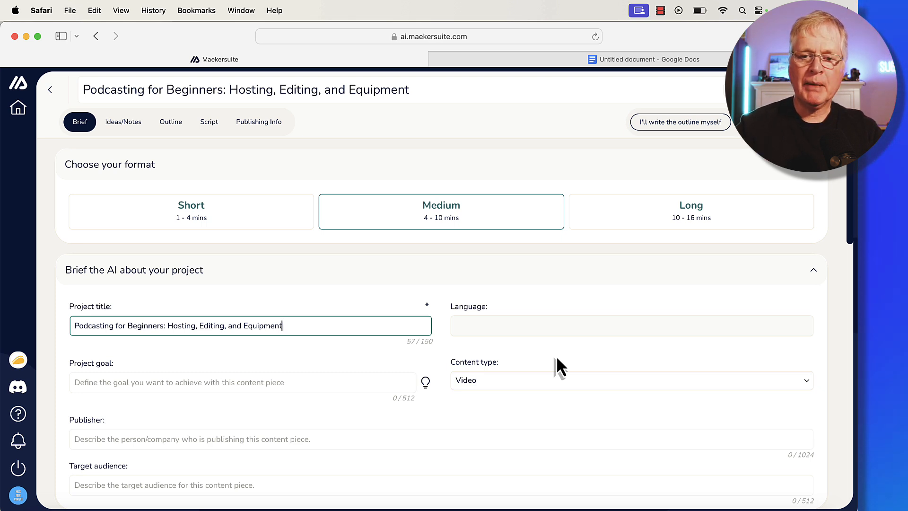
pyautogui.click(537, 325)
pyautogui.write('e')
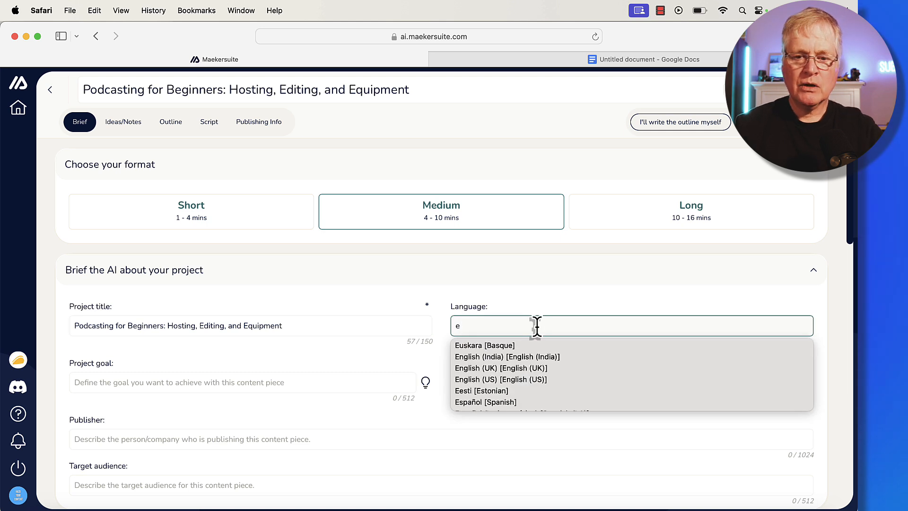
pyautogui.click(500, 380)
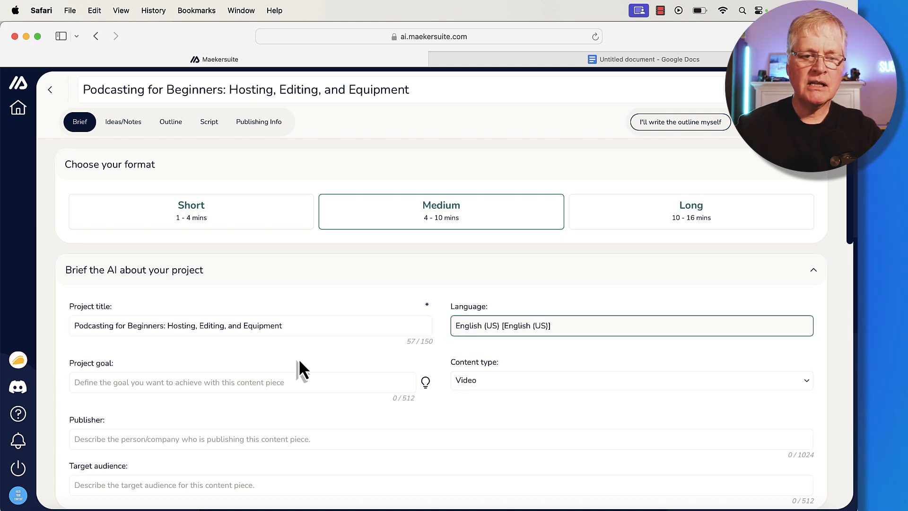
pyautogui.click(263, 382)
pyautogui.write('Help new podcasters get started from scratch')
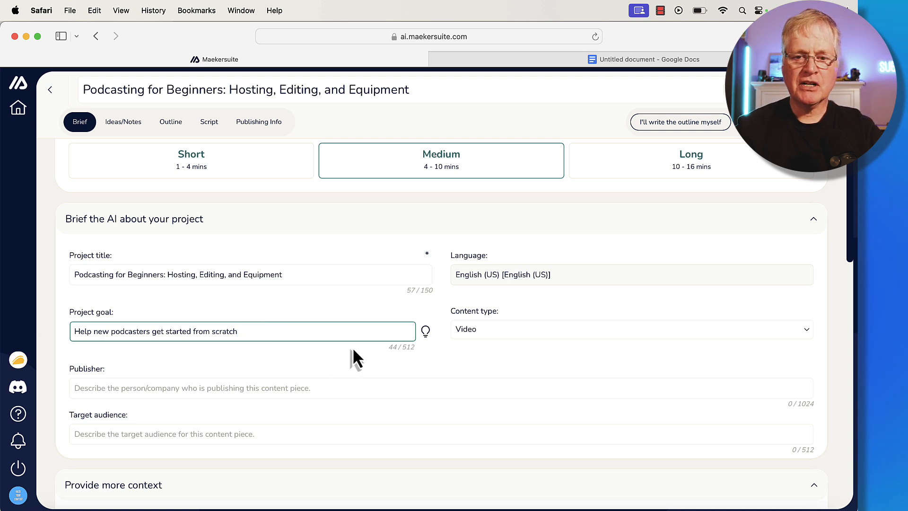
pyautogui.scroll(-3, 374, 348)
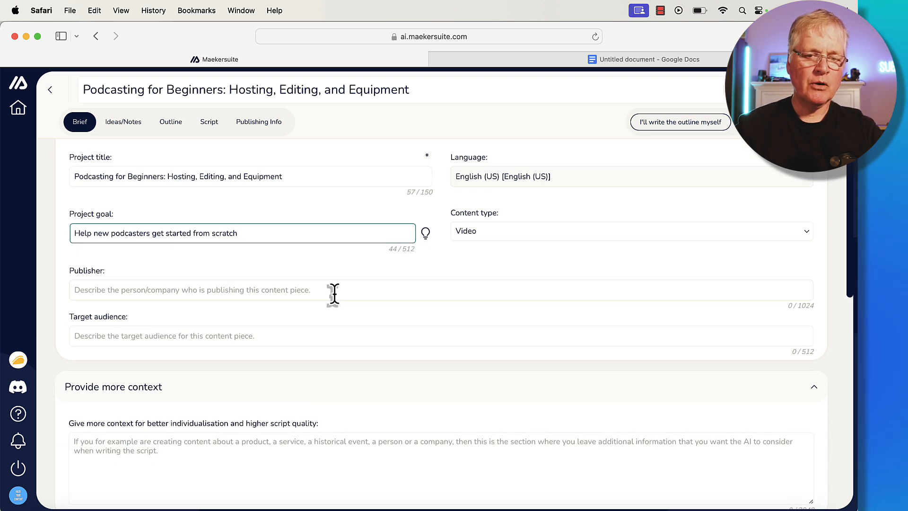
# Set the target audience to 'New podcasters' and paste context about hosts, microphones and editing software
pyautogui.click(272, 335)
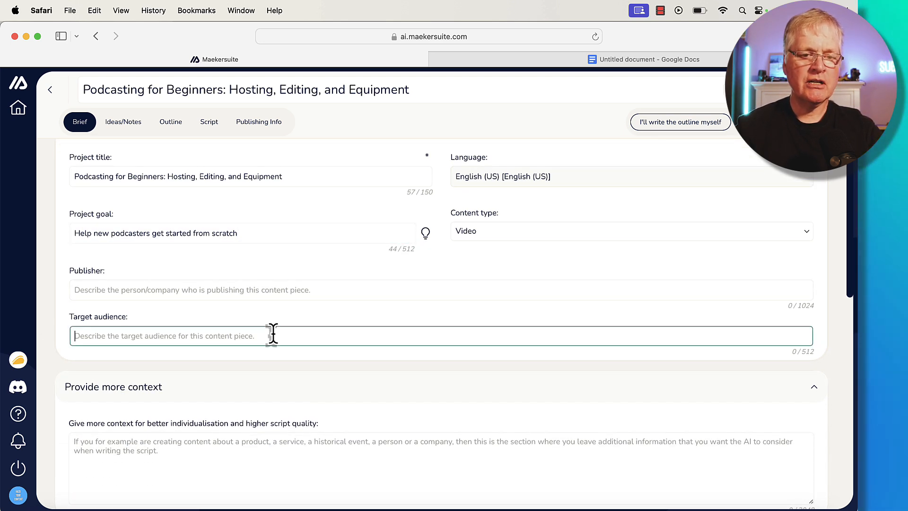
pyautogui.write('New podcasters')
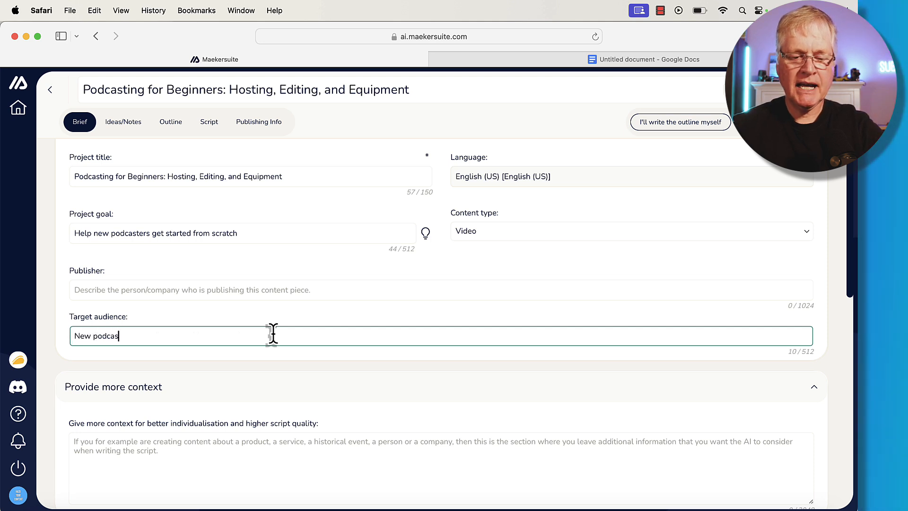
pyautogui.scroll(-4, 272, 335)
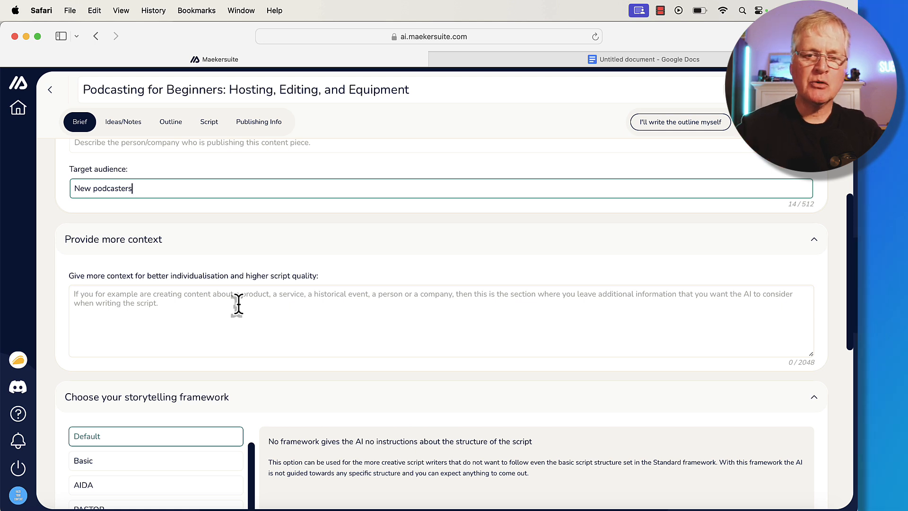
pyautogui.click(105, 316)
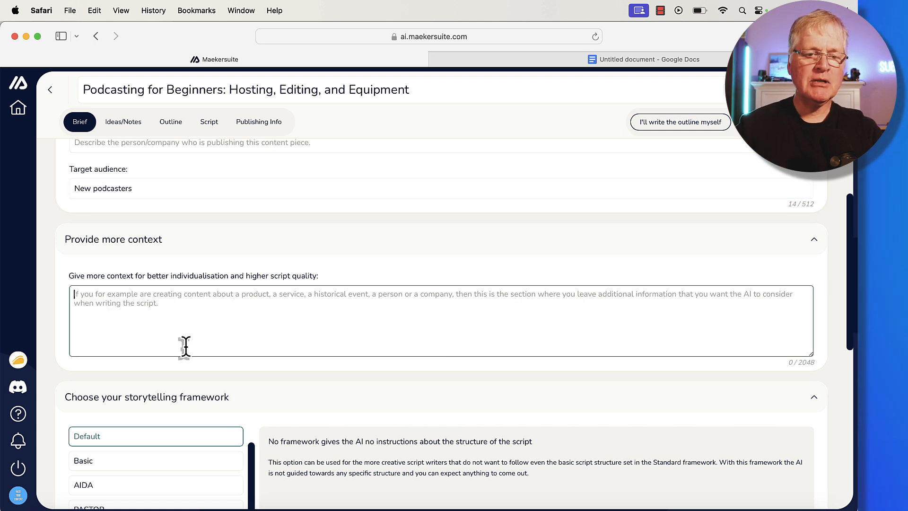
pyautogui.write('Concentrate on finding a podcast host, talk about the importance of a good microphone, talk about ways to edit a podcast easily and effectively. Suggest software or services for editing.')
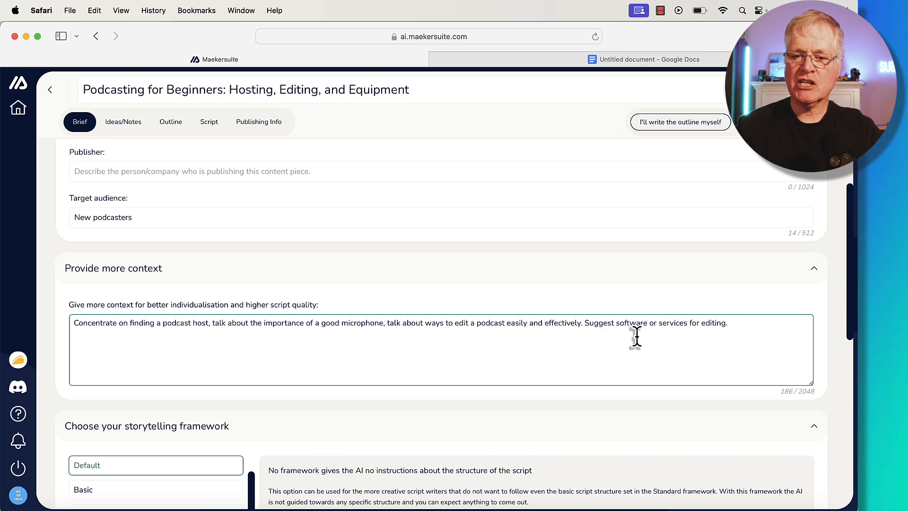
pyautogui.scroll(-6, 514, 351)
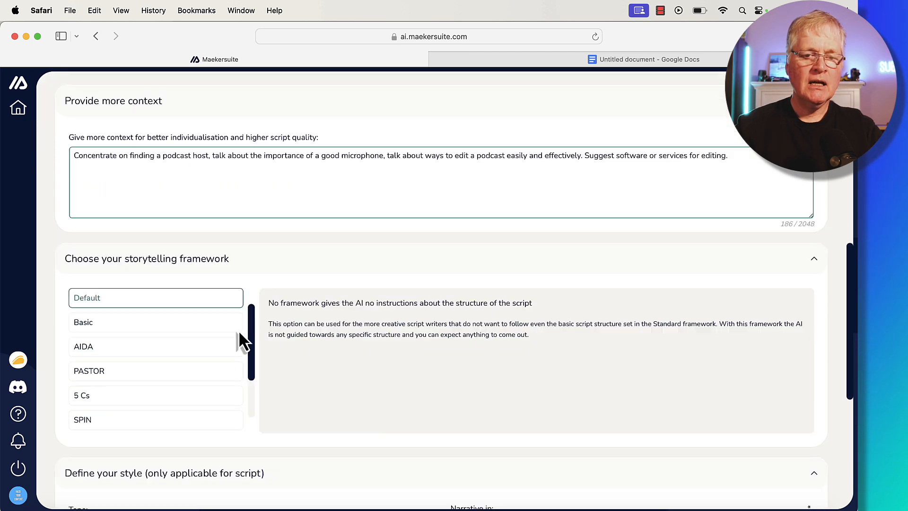
pyautogui.scroll(-7, 426, 319)
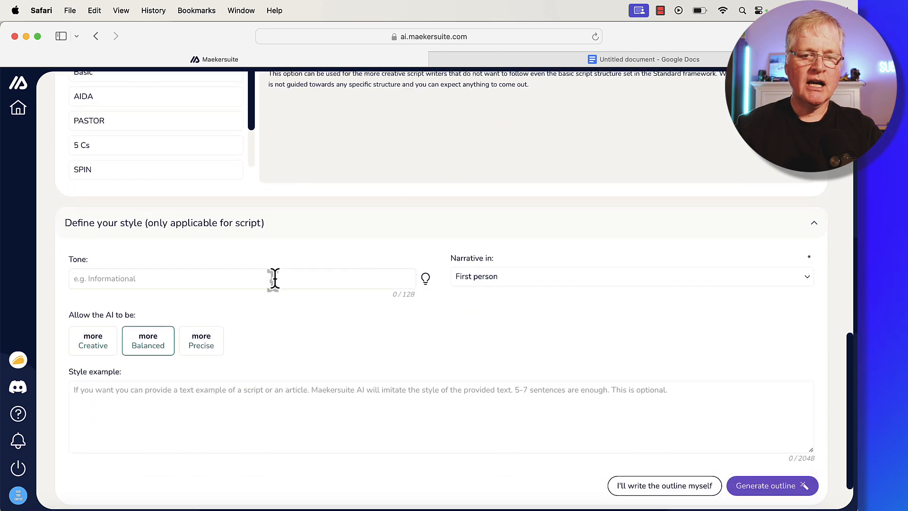
# Set the script's tone to 'casual' under Define your style
pyautogui.click(274, 280)
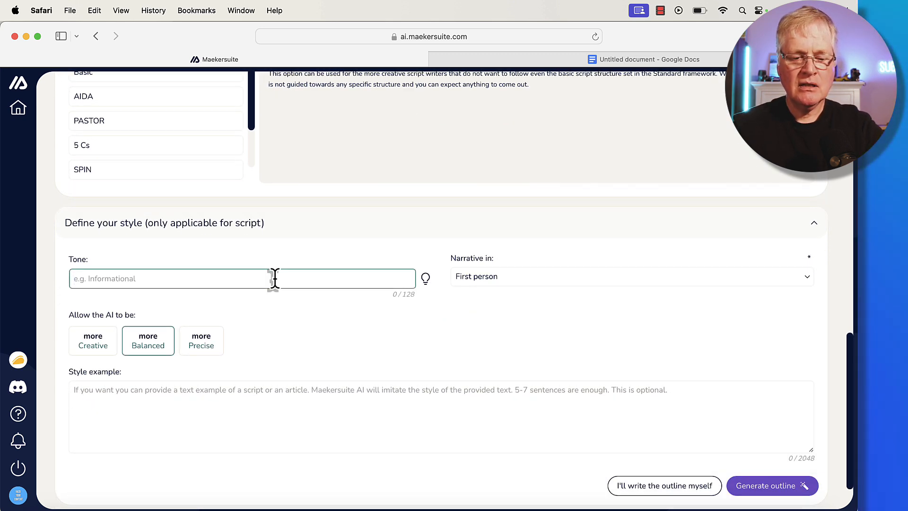
pyautogui.write('casual')
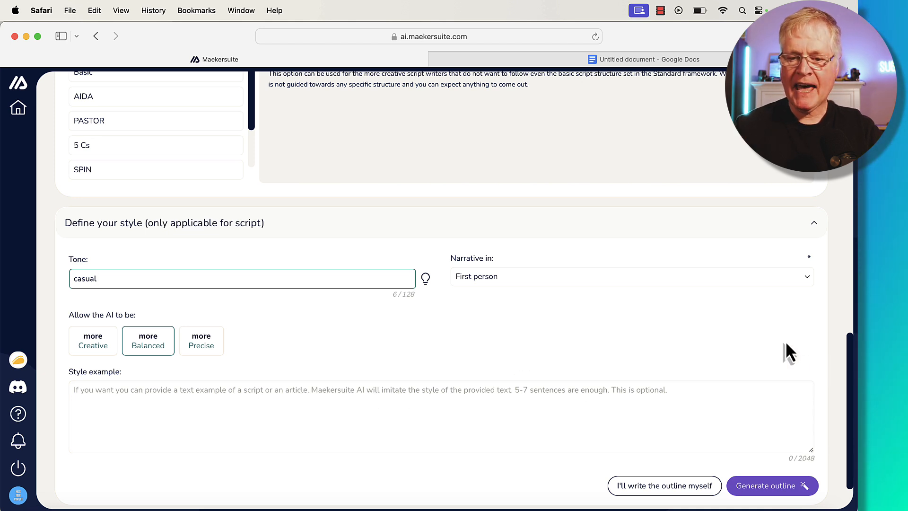
pyautogui.scroll(-1, 791, 350)
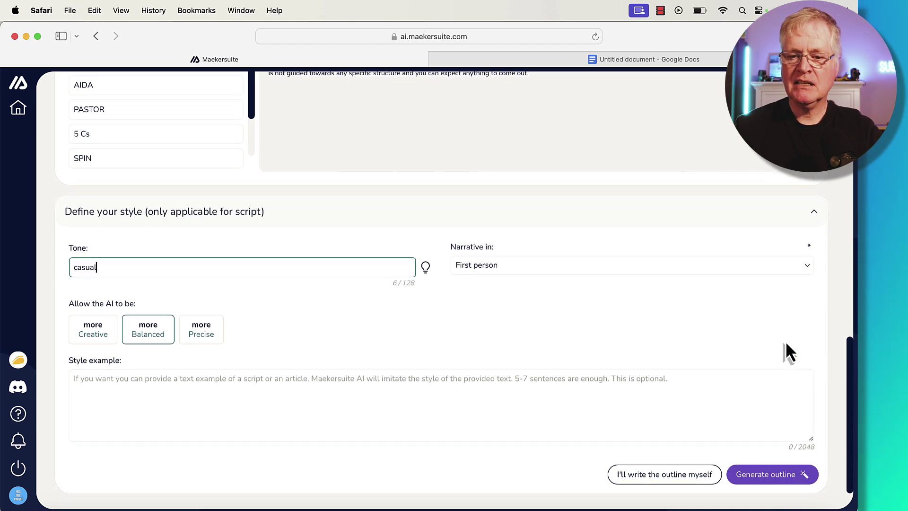
# Generate the outline: introduction, finding a podcast host, microphones, editing
pyautogui.click(768, 481)
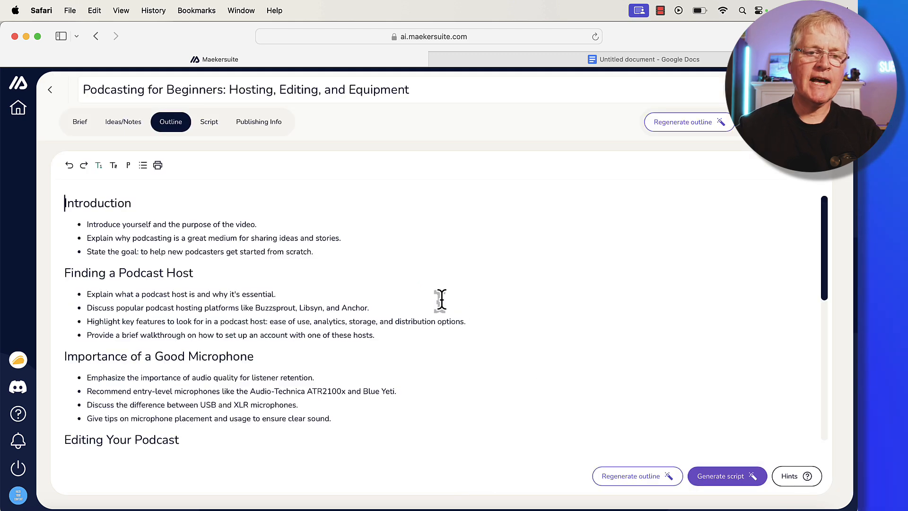
pyautogui.scroll(-8, 440, 300)
pyautogui.scroll(-4, 329, 259)
pyautogui.scroll(-2, 327, 259)
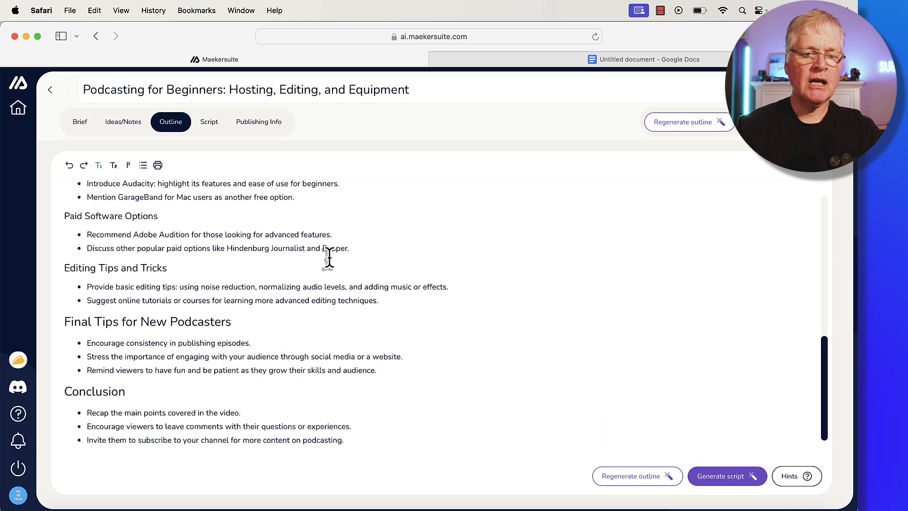
pyautogui.scroll(8, 518, 251)
pyautogui.scroll(3, 518, 252)
pyautogui.scroll(4, 518, 252)
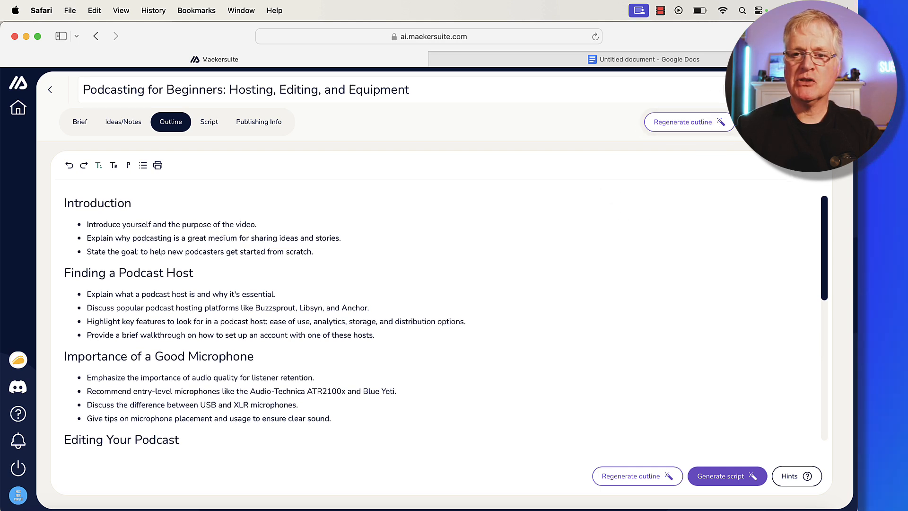
# View the full generated script of about 987 words (~7 minutes)
pyautogui.click(209, 121)
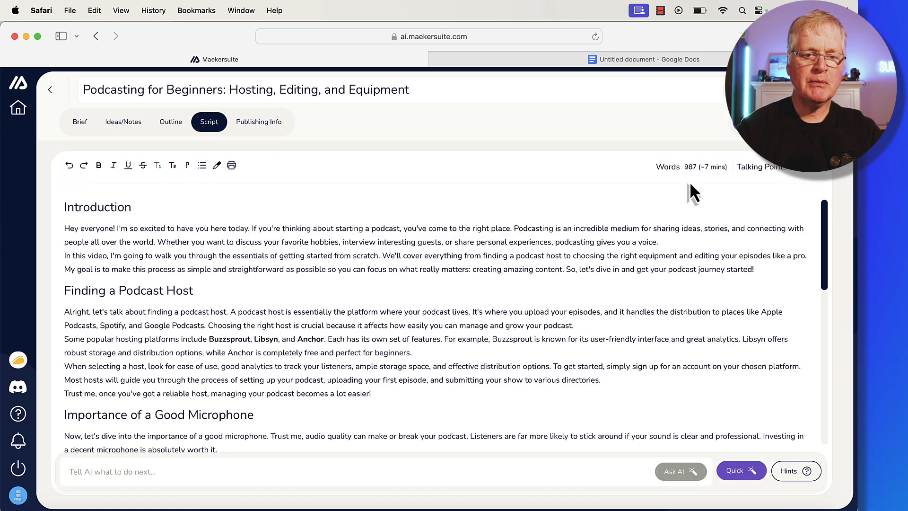
pyautogui.scroll(-4, 556, 303)
pyautogui.scroll(-2, 555, 304)
pyautogui.scroll(4, 556, 304)
pyautogui.scroll(3, 556, 304)
pyautogui.scroll(-1, 556, 303)
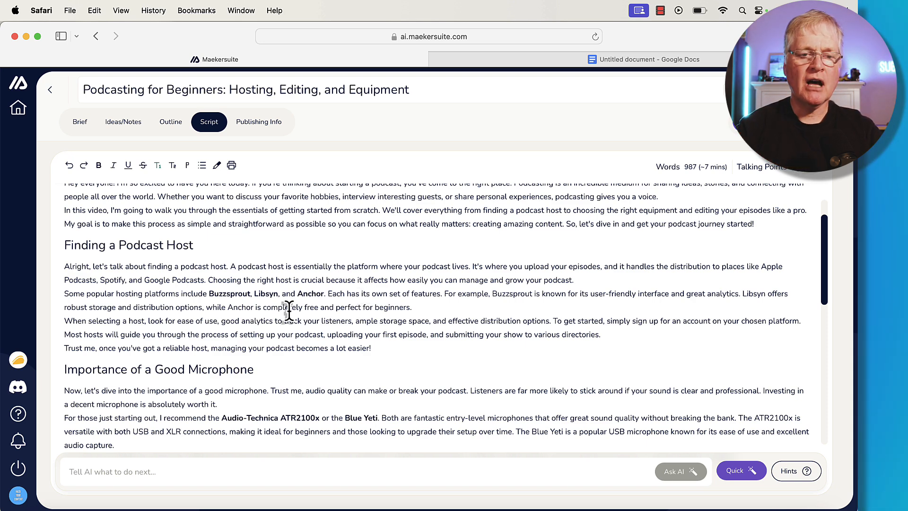
pyautogui.scroll(2, 291, 320)
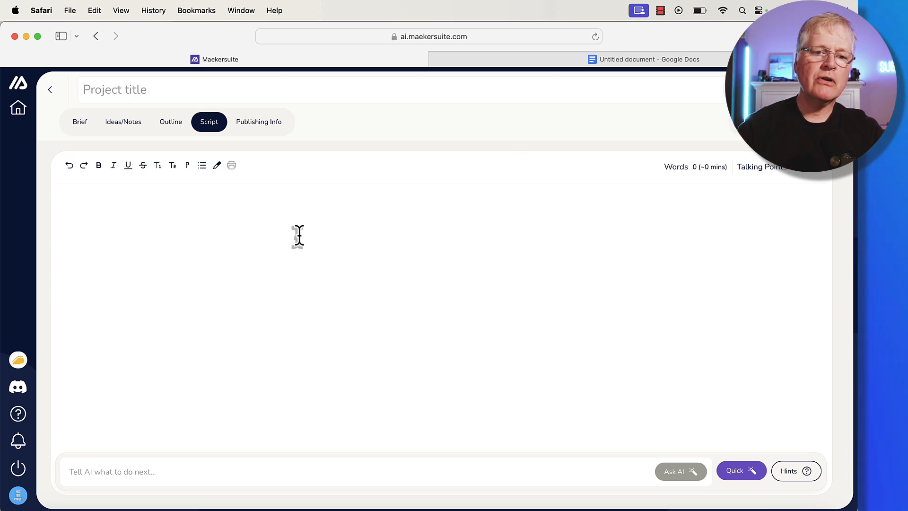
pyautogui.click(81, 123)
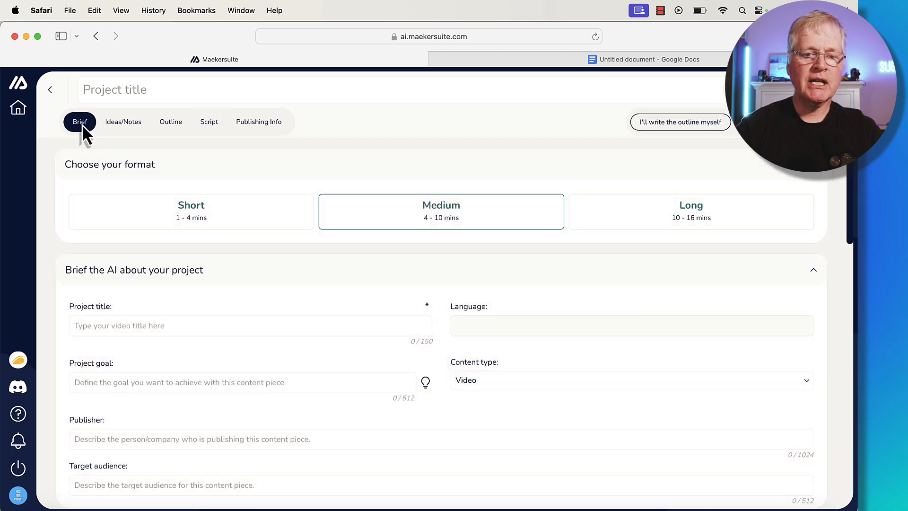
pyautogui.click(123, 122)
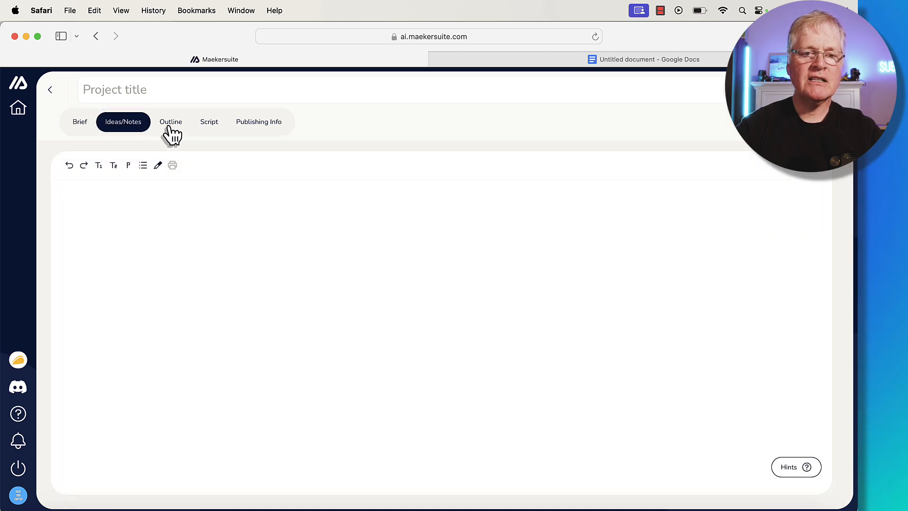
pyautogui.click(209, 122)
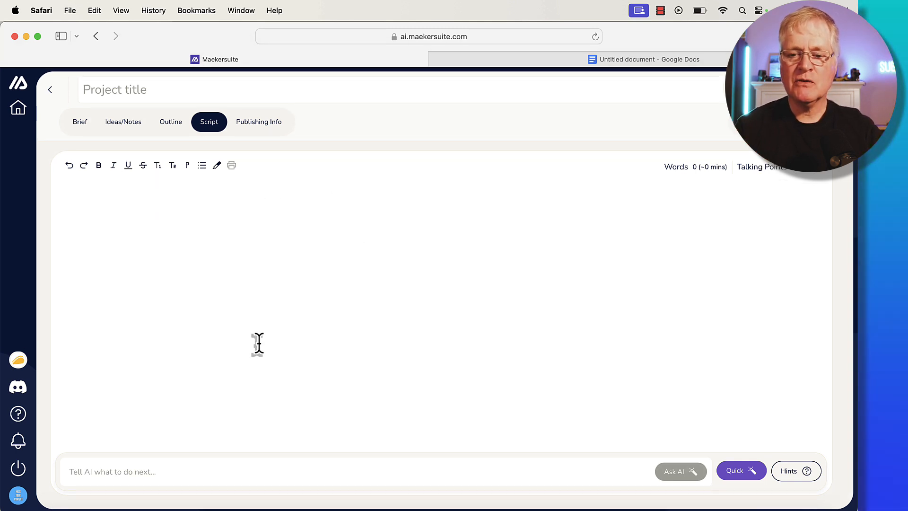
# Ask the AI to list five podcast hosting companies
pyautogui.click(165, 472)
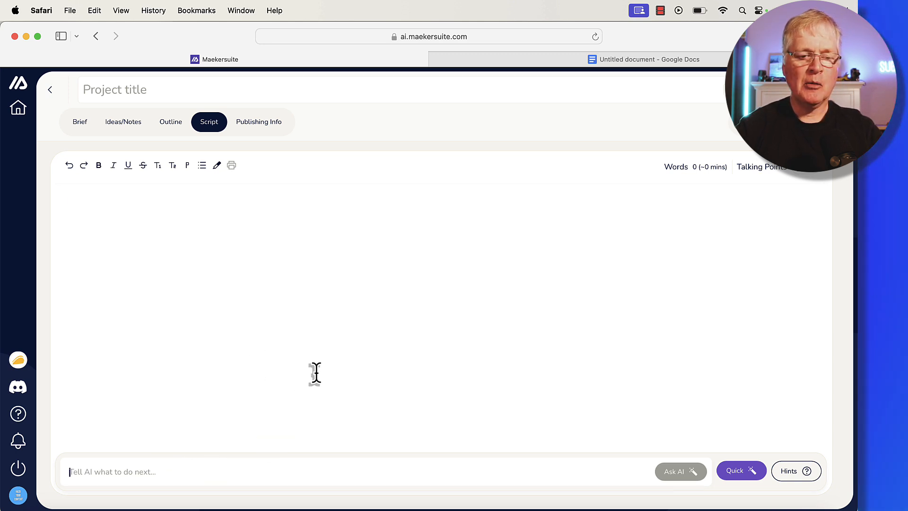
pyautogui.write('What are 5 popular podcast hosting companies')
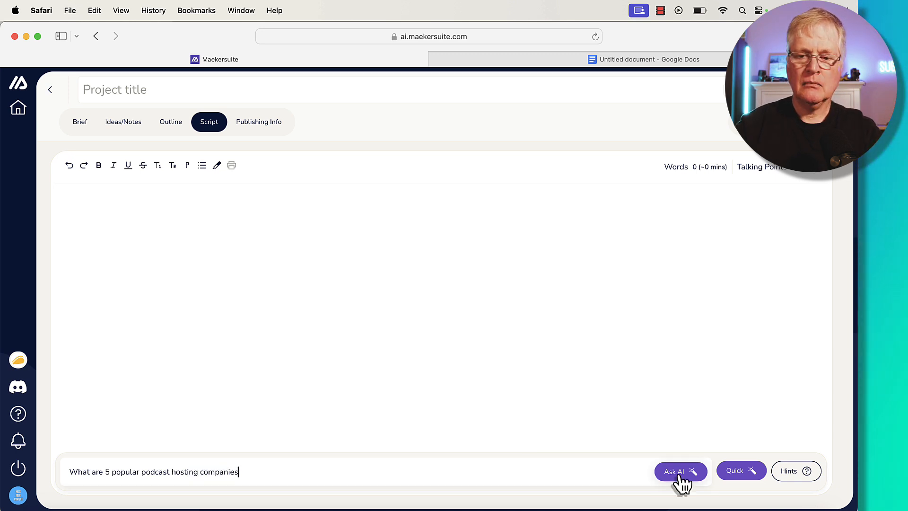
pyautogui.click(679, 471)
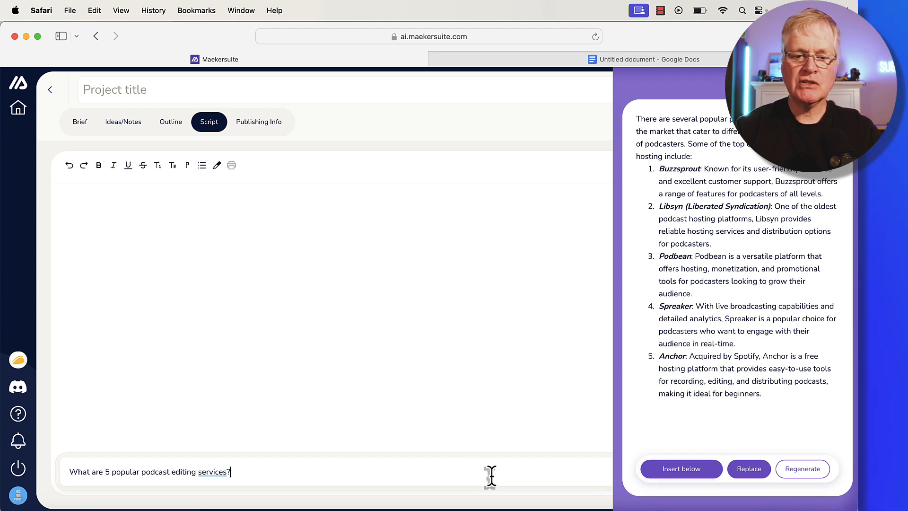
# Ask the AI for five podcast editing services, then return to the projects dashboard
pyautogui.click(490, 319)
pyautogui.click(681, 471)
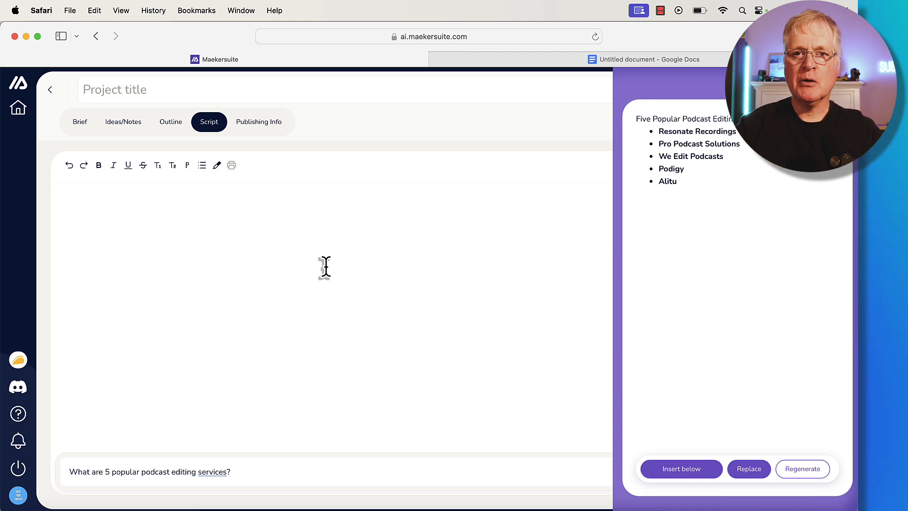
pyautogui.click(18, 107)
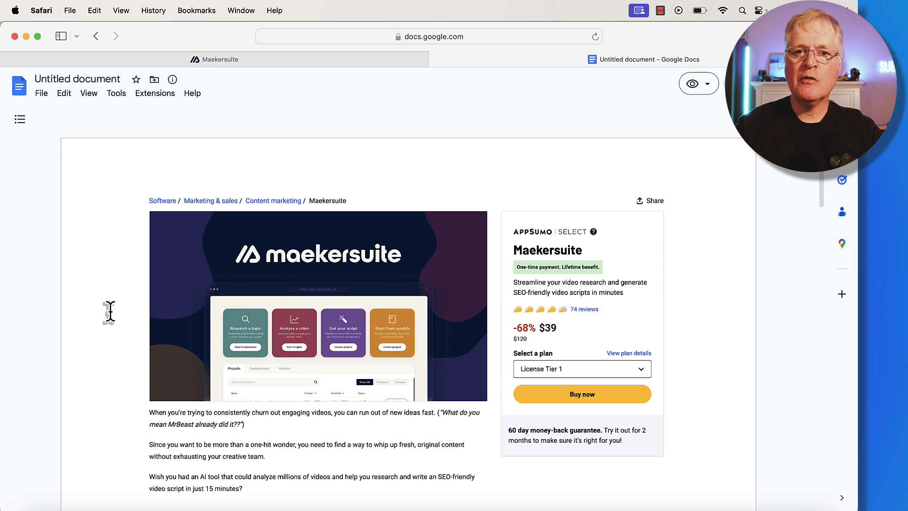
pyautogui.scroll(-5, 109, 312)
pyautogui.scroll(-5, 109, 311)
pyautogui.scroll(-5, 109, 312)
pyautogui.scroll(-3, 108, 311)
pyautogui.scroll(-2, 108, 311)
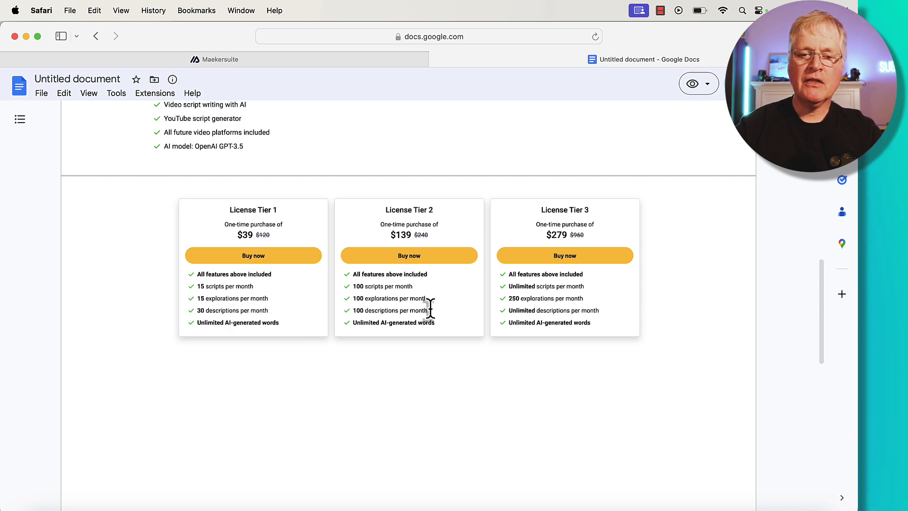
pyautogui.scroll(5, 353, 320)
pyautogui.scroll(3, 354, 320)
pyautogui.scroll(10, 298, 206)
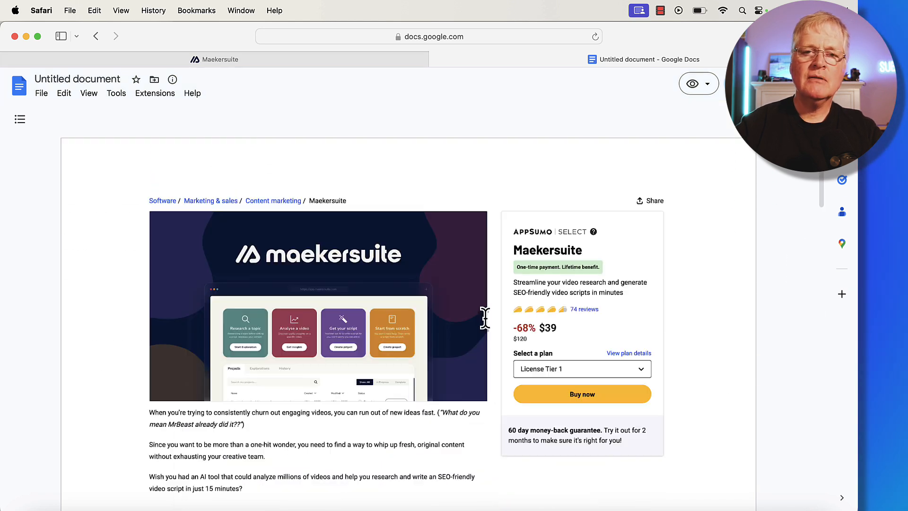